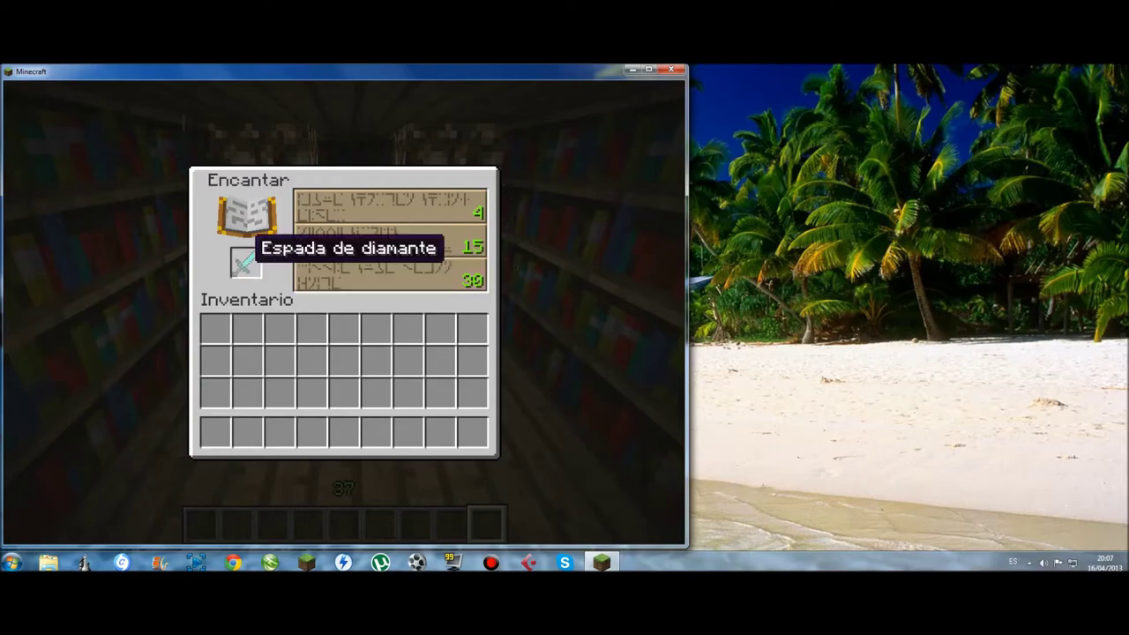
Step: Move the diamond sword from the enchanting table into the last hotbar slot and leave the table
left_click(245, 262)
left_click(472, 432)
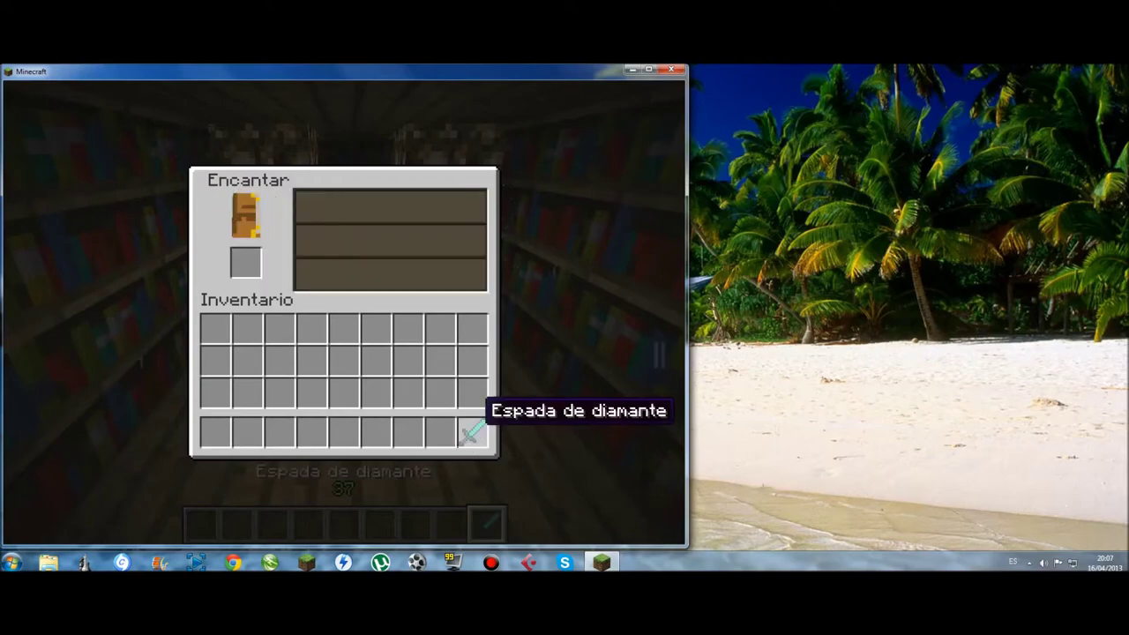
key("Escape")
key("e")
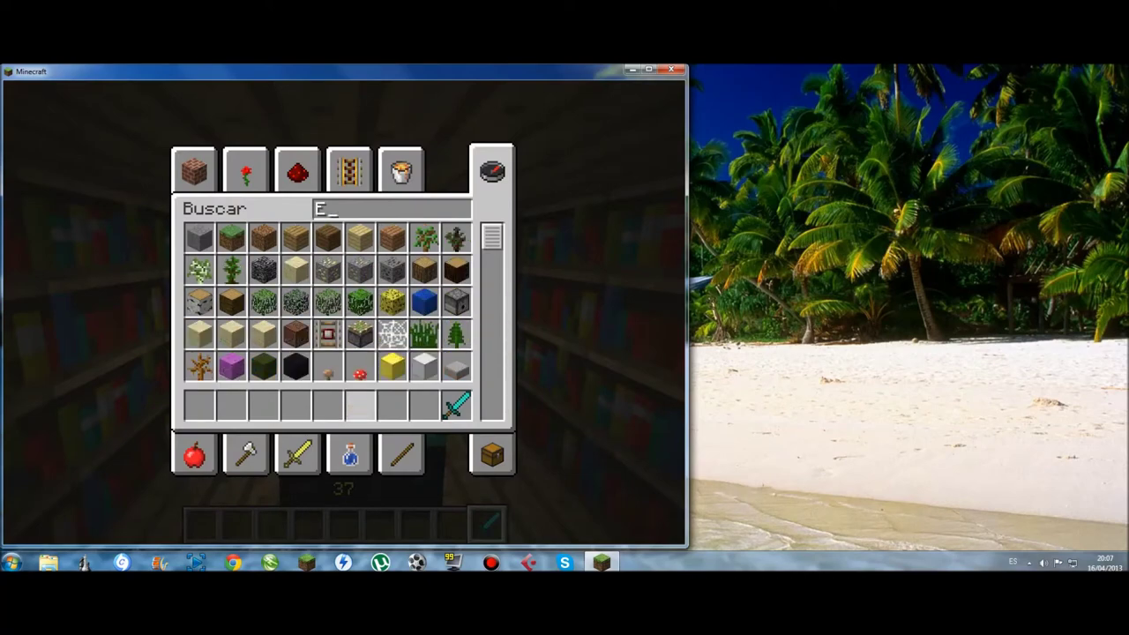
key("Escape")
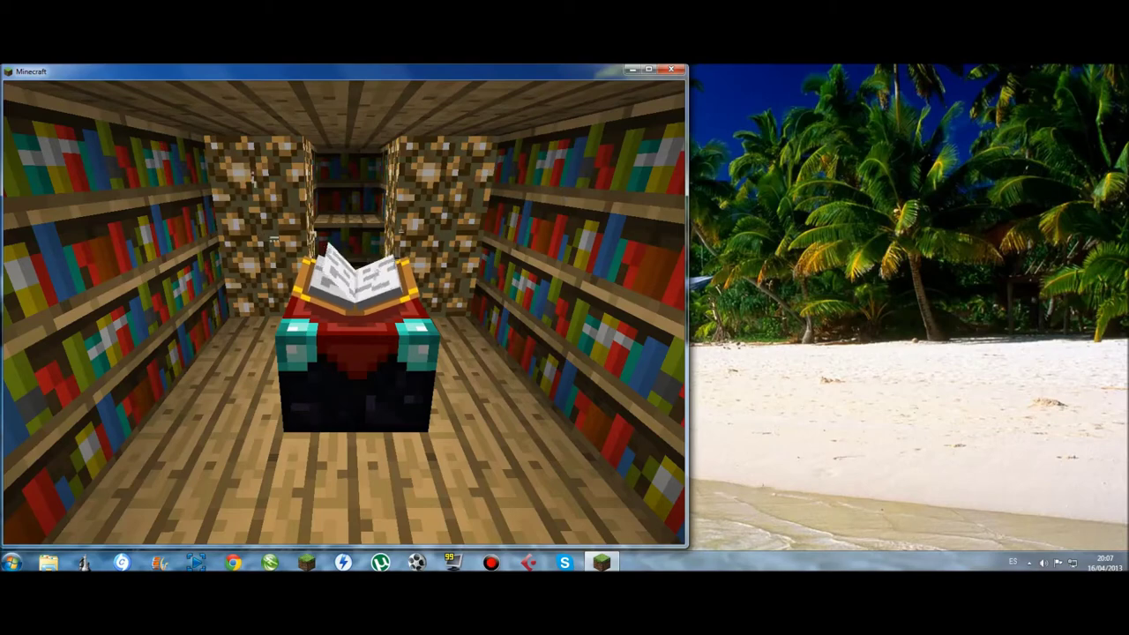
key("e")
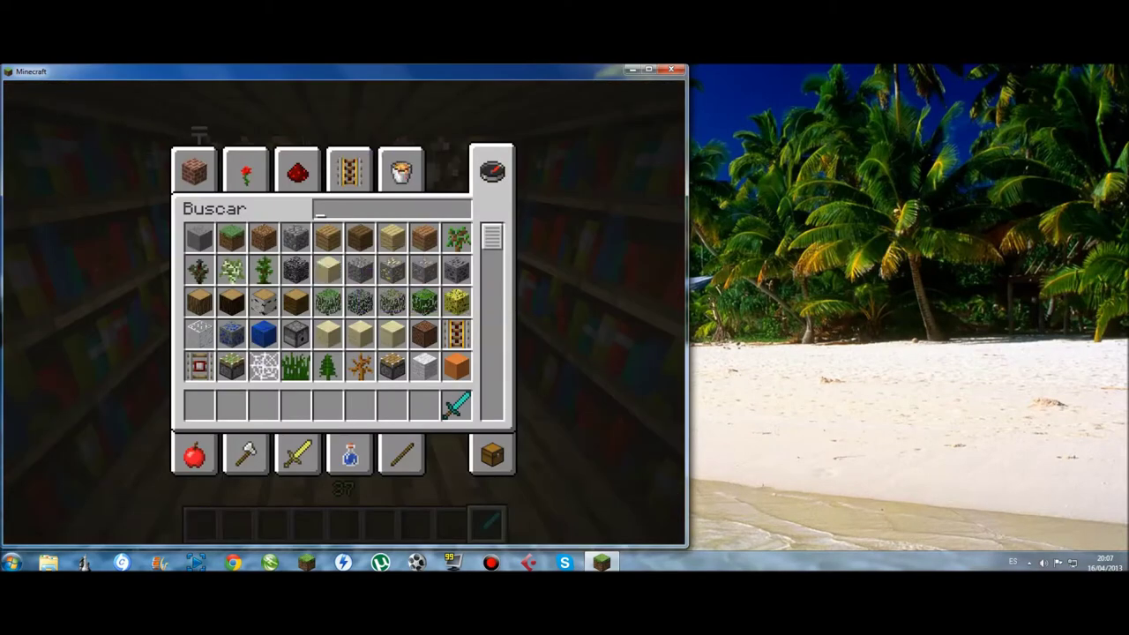
type("E")
key("Escape")
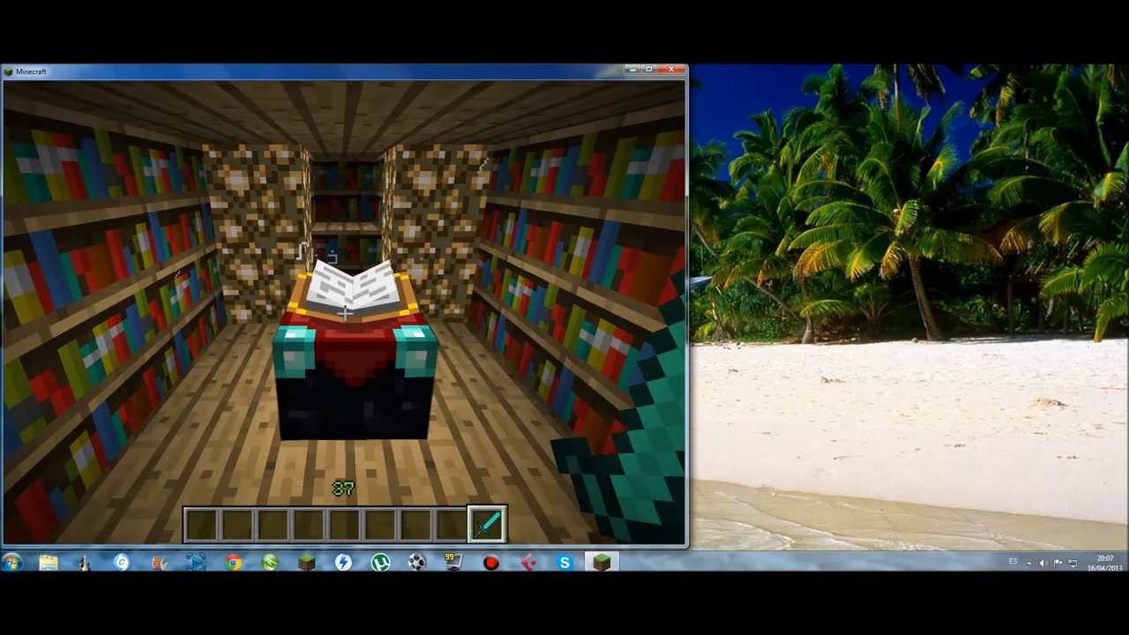
key("e")
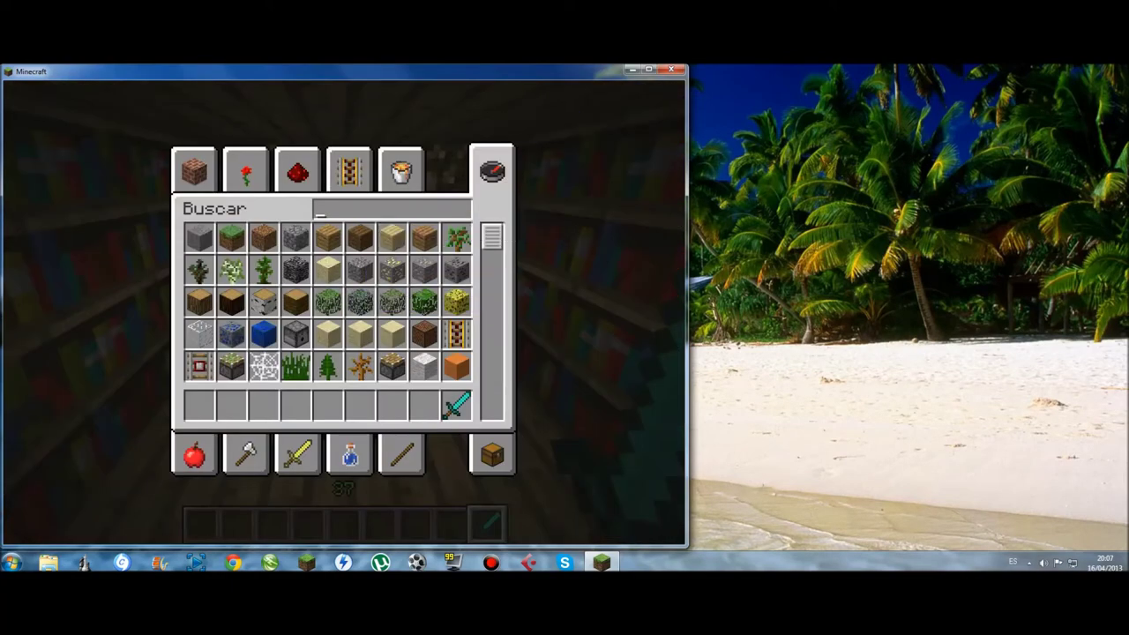
Step: Close Minecraft and open the Roaming folder by running %APPDATA% from the Windows search
left_click(671, 70)
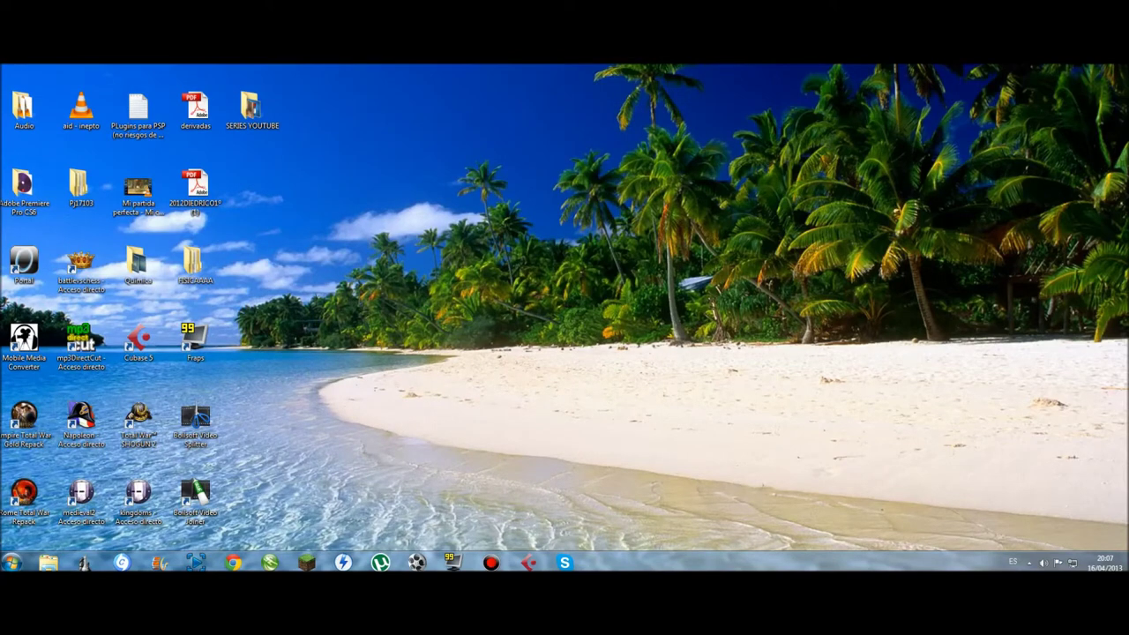
left_click(11, 562)
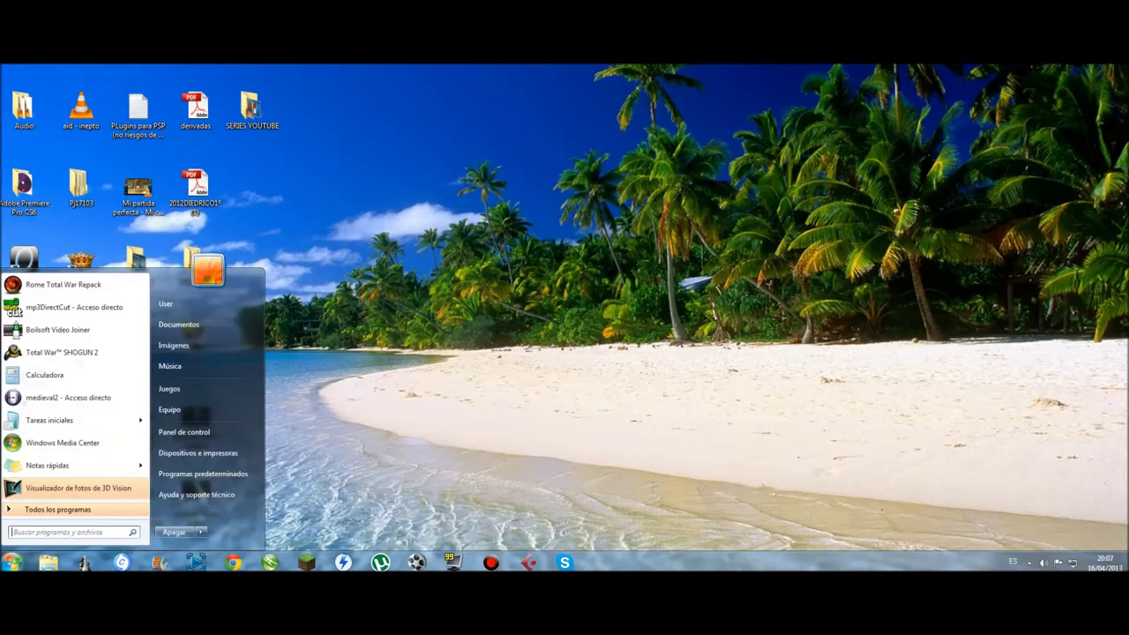
left_click(67, 531)
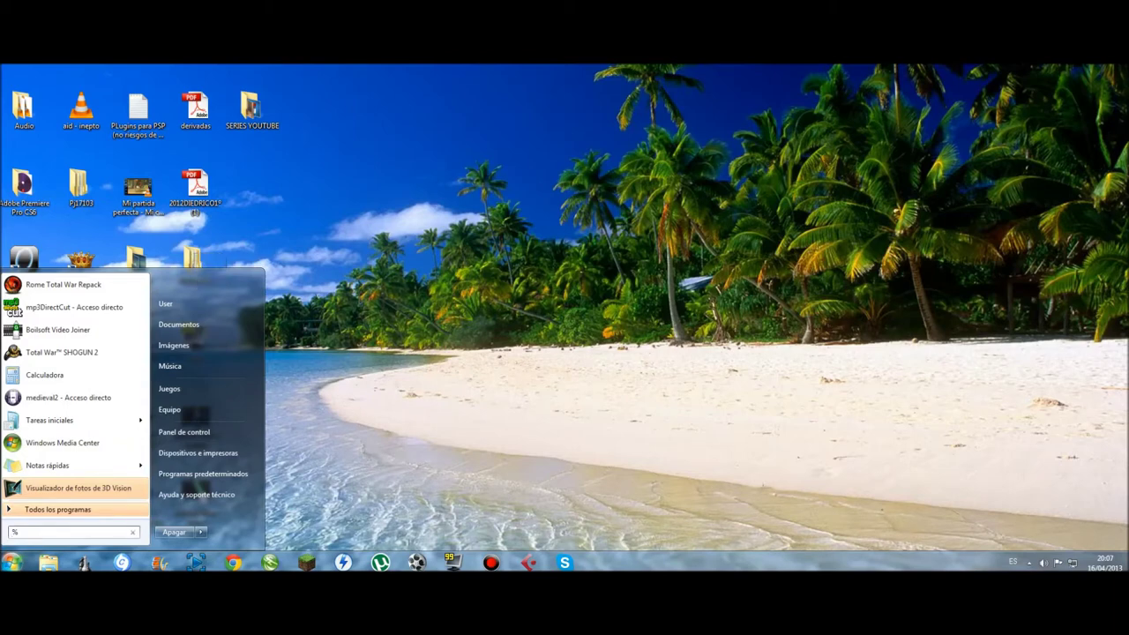
type("%%")
type("APPDATA")
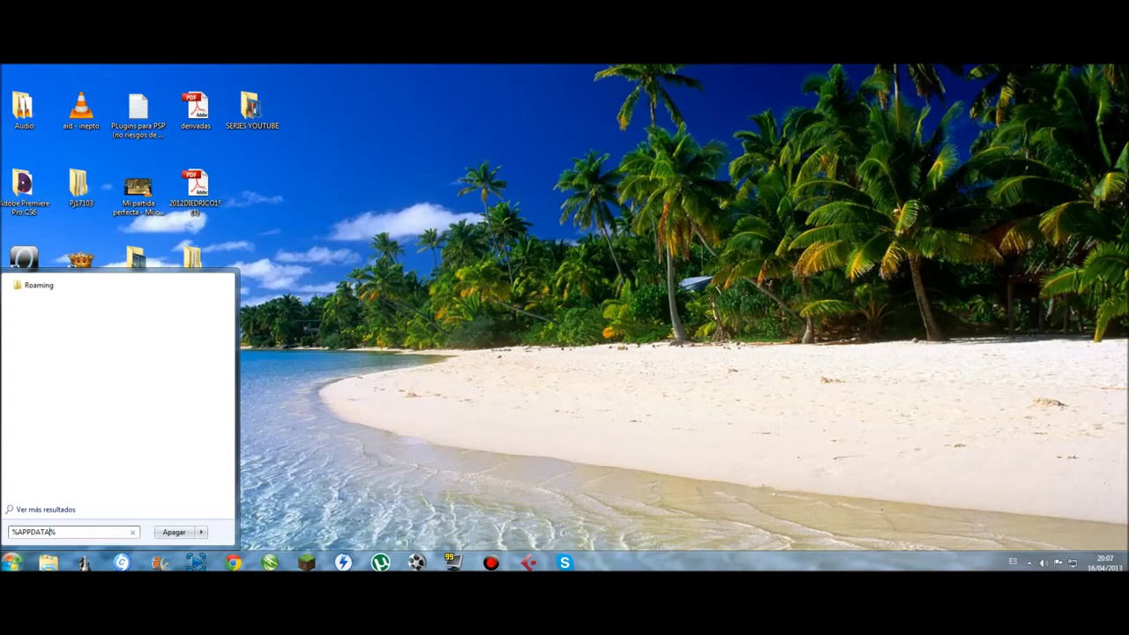
key("Return")
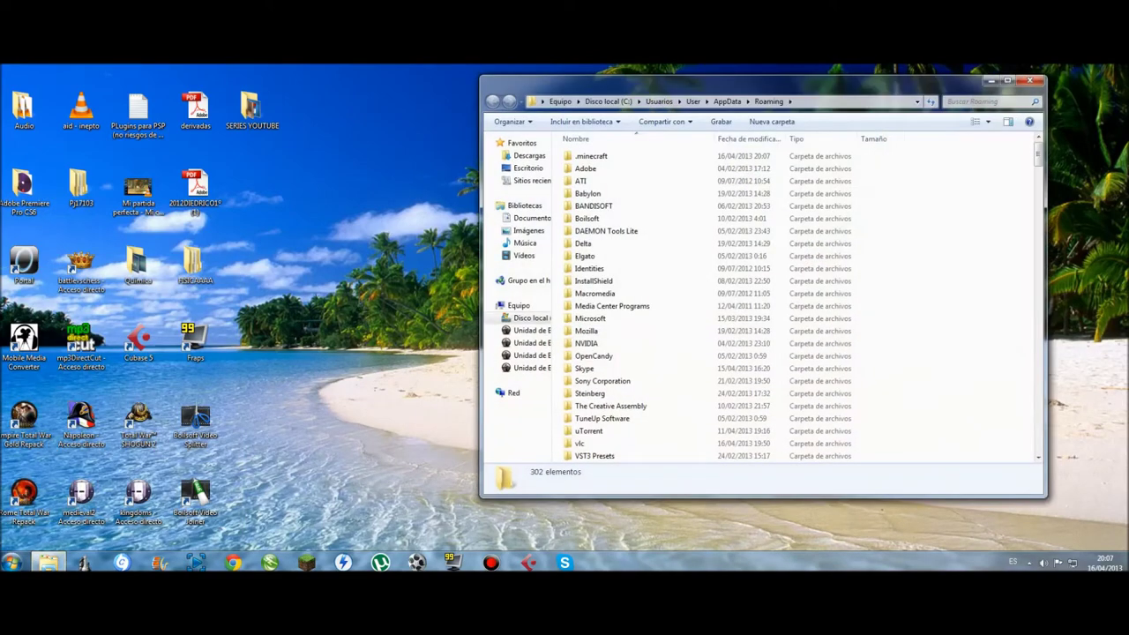
Step: Reposition the Roaming folder window and open the bin folder inside .minecraft
left_click_drag(741, 81, 588, 84)
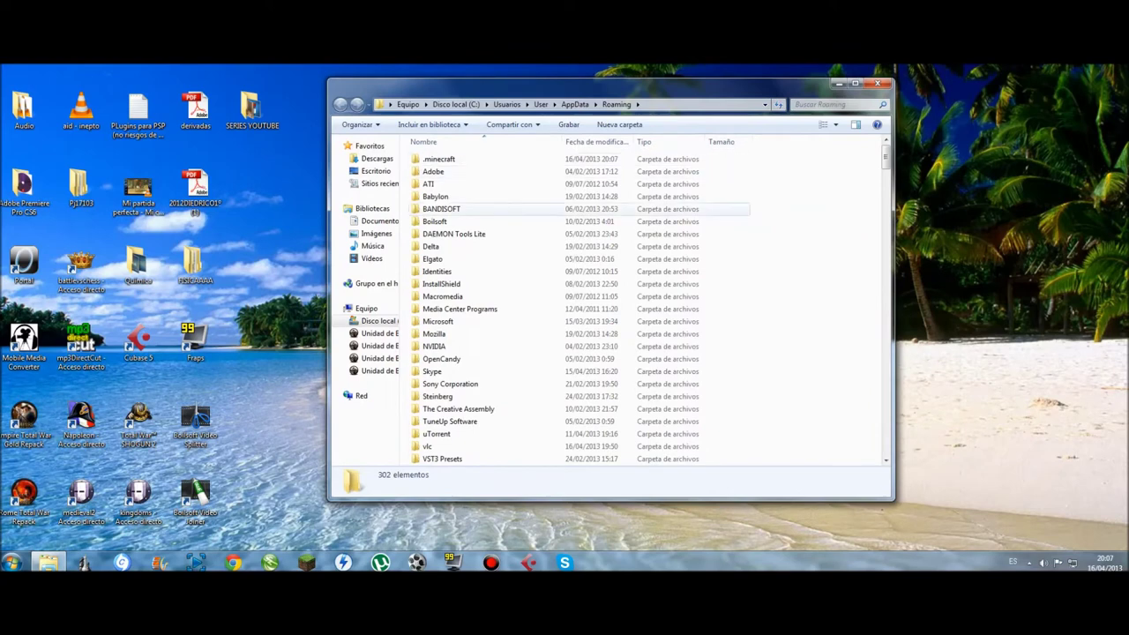
left_click(440, 160)
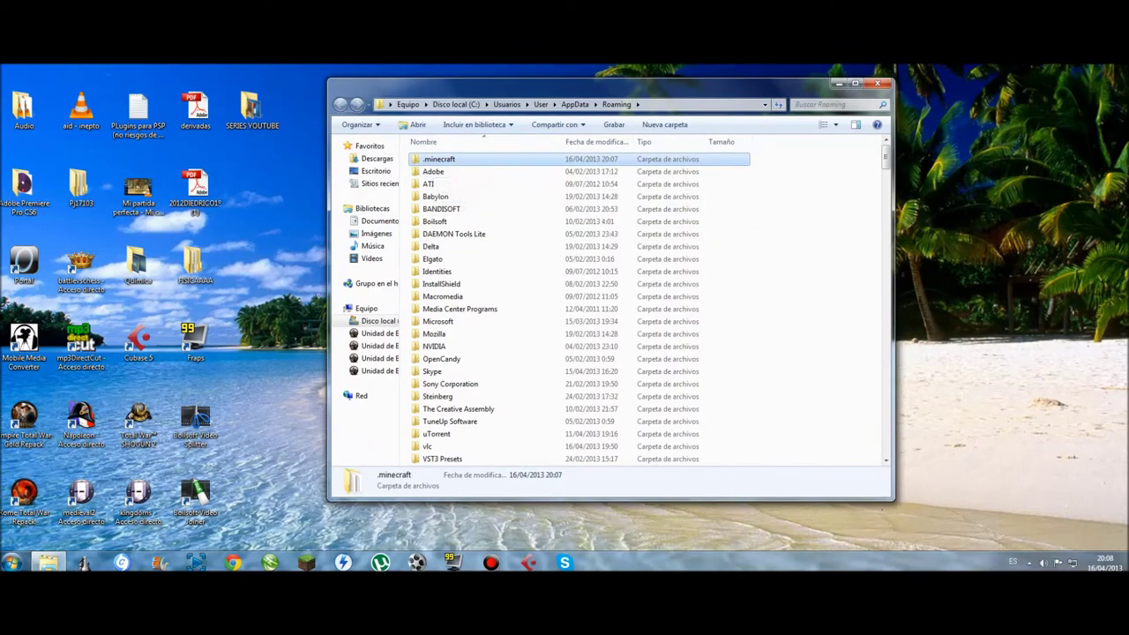
double_click(438, 158)
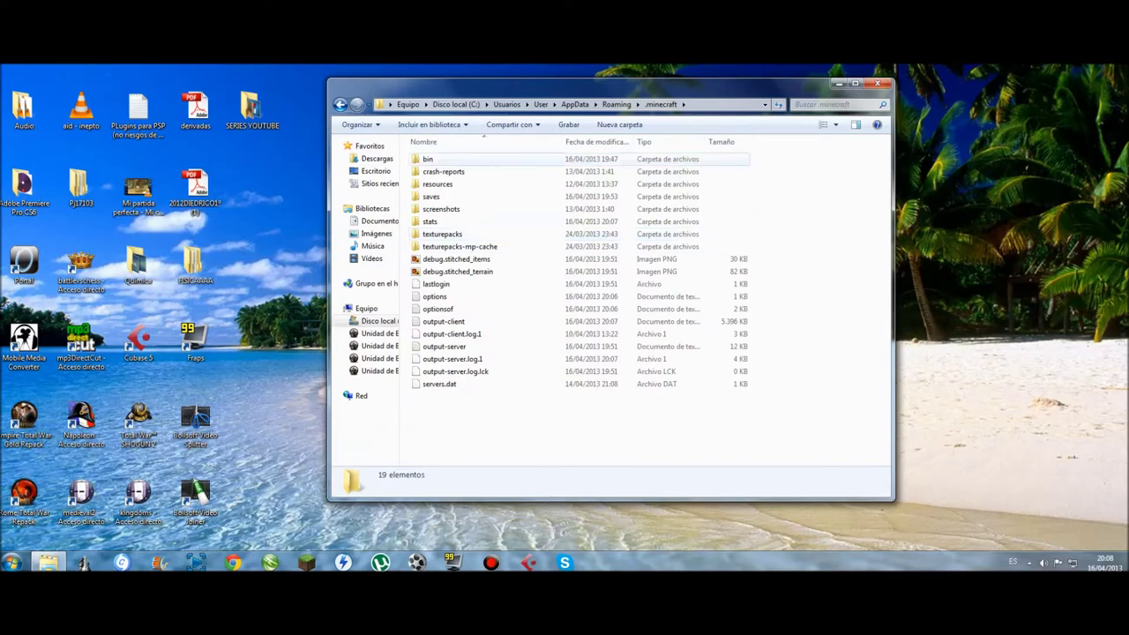
double_click(427, 159)
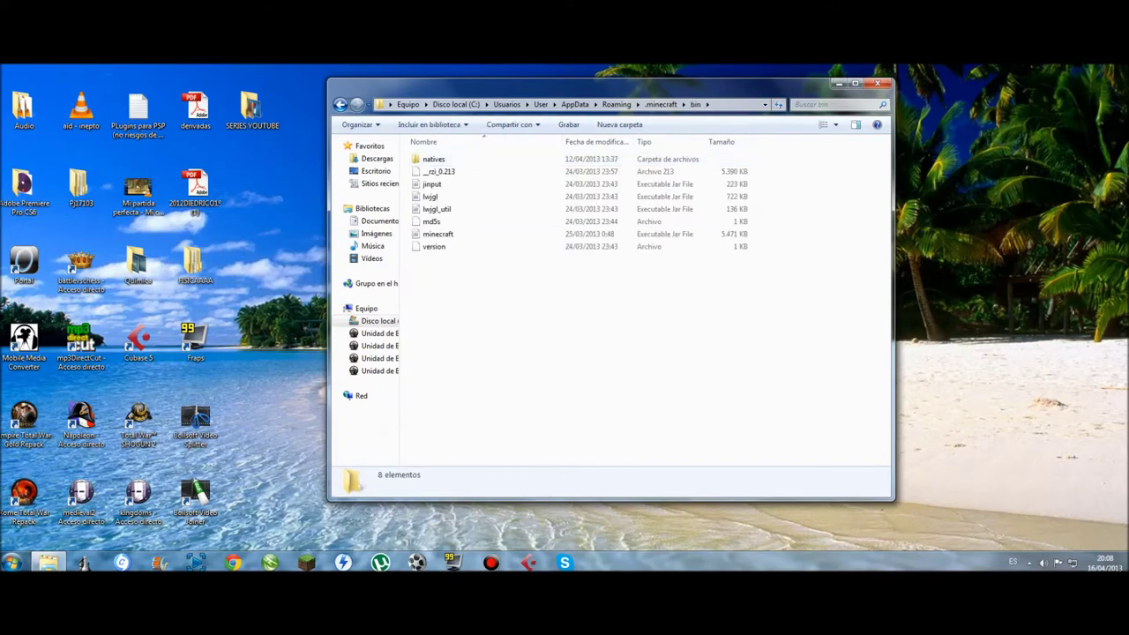
Step: Open the minecraft jar file with WinRAR archiver, dismiss the licence reminder and place the archive window clear of the file list
left_click(438, 234)
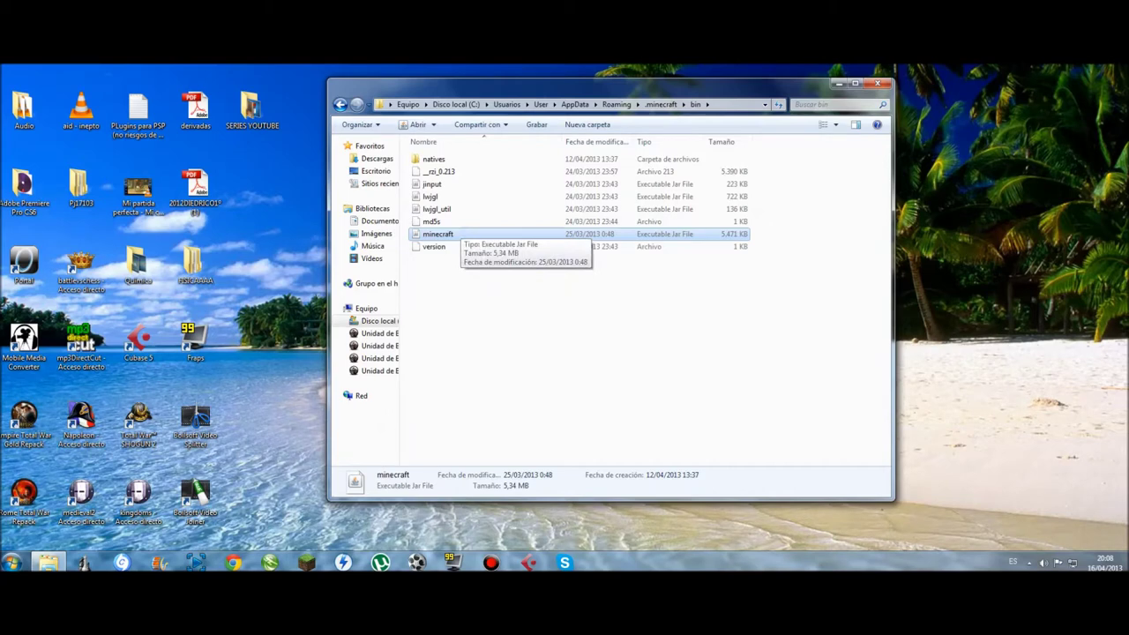
right_click(465, 236)
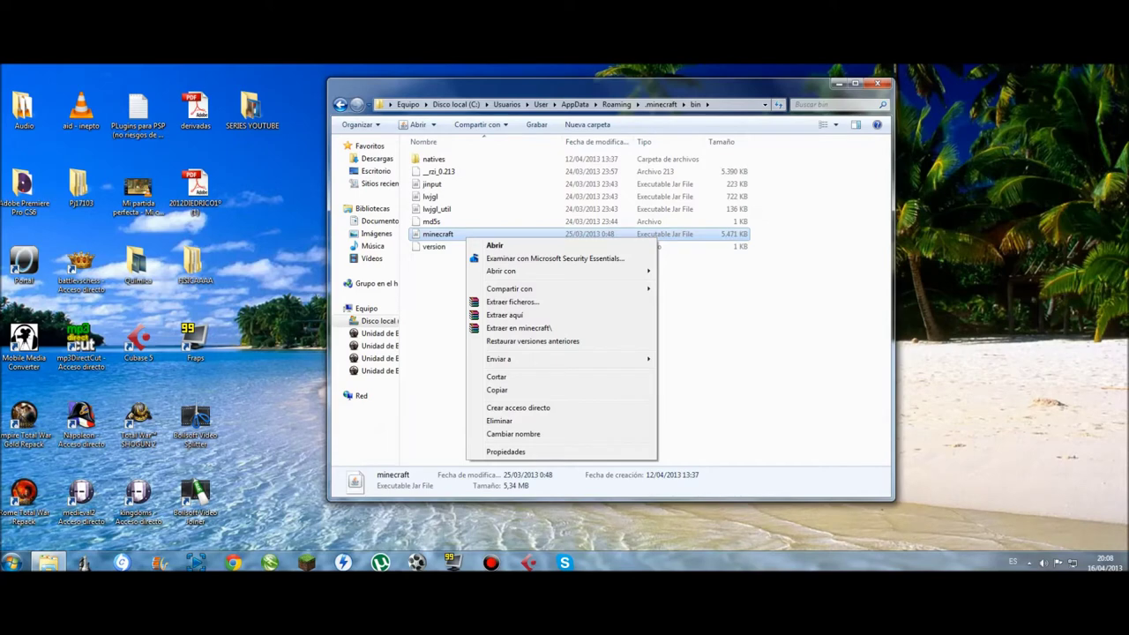
mouse_move(556, 271)
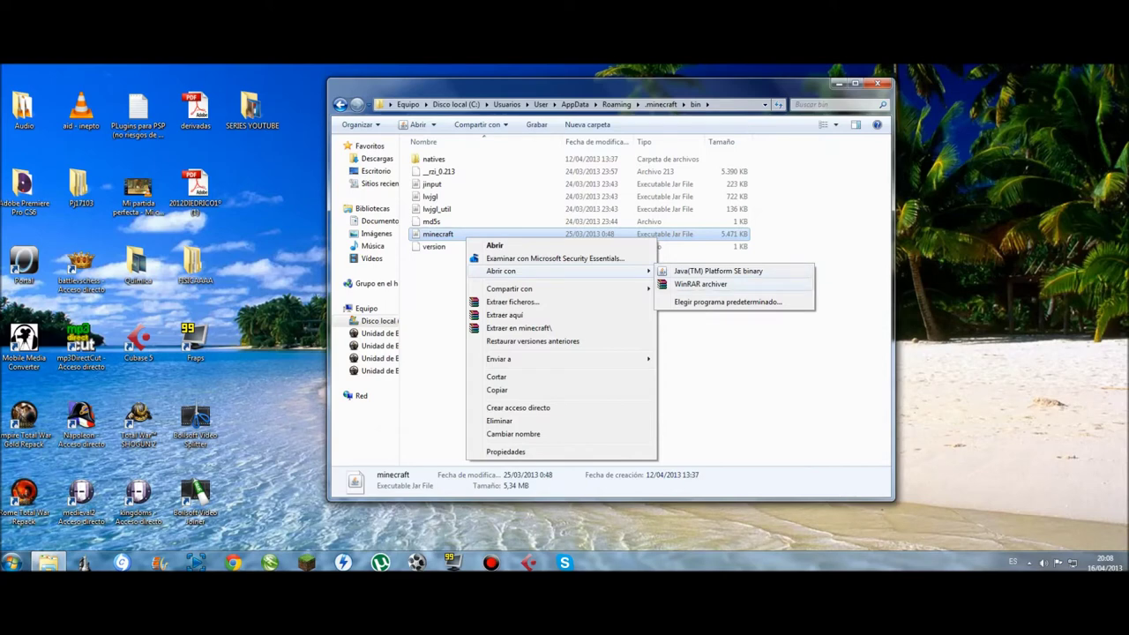
left_click(700, 284)
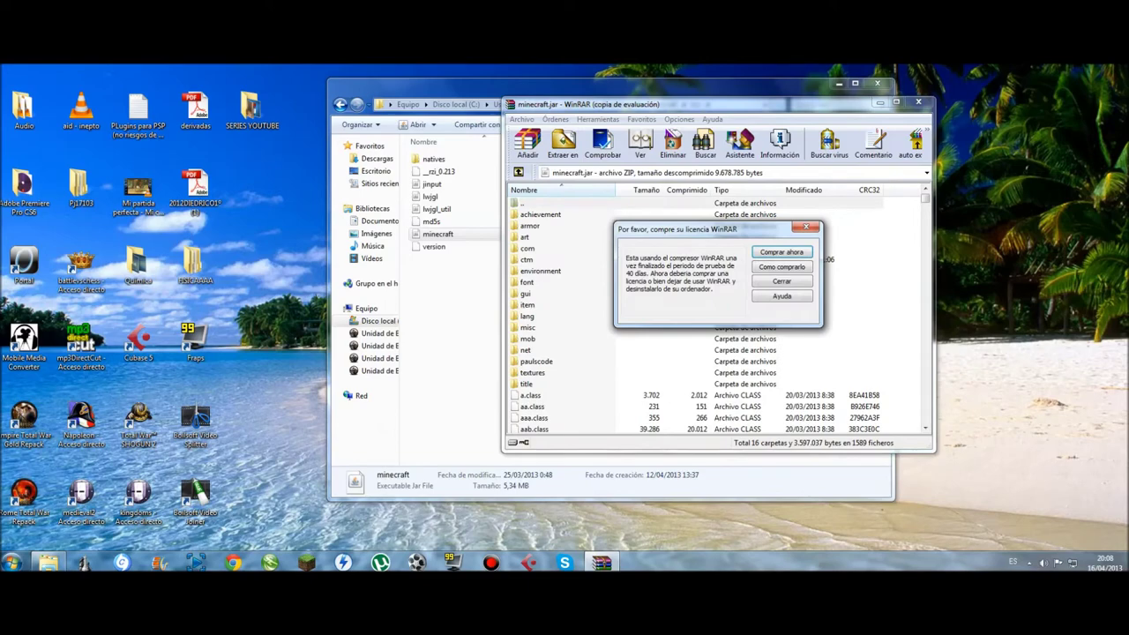
left_click(783, 282)
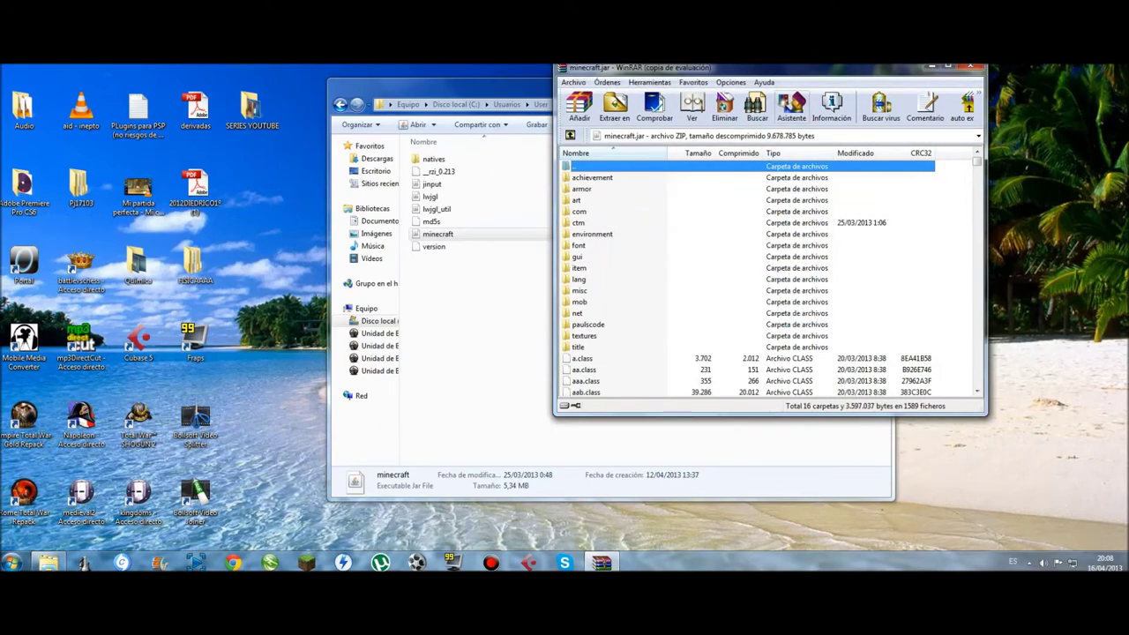
left_click_drag(758, 68, 613, 131)
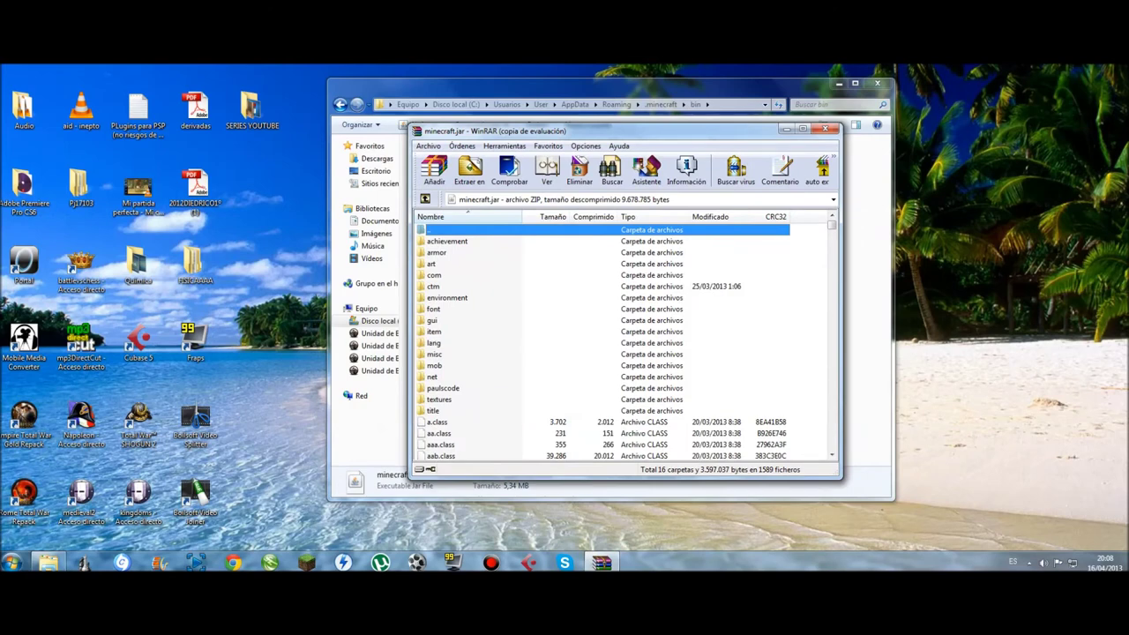
left_click_drag(614, 131, 756, 137)
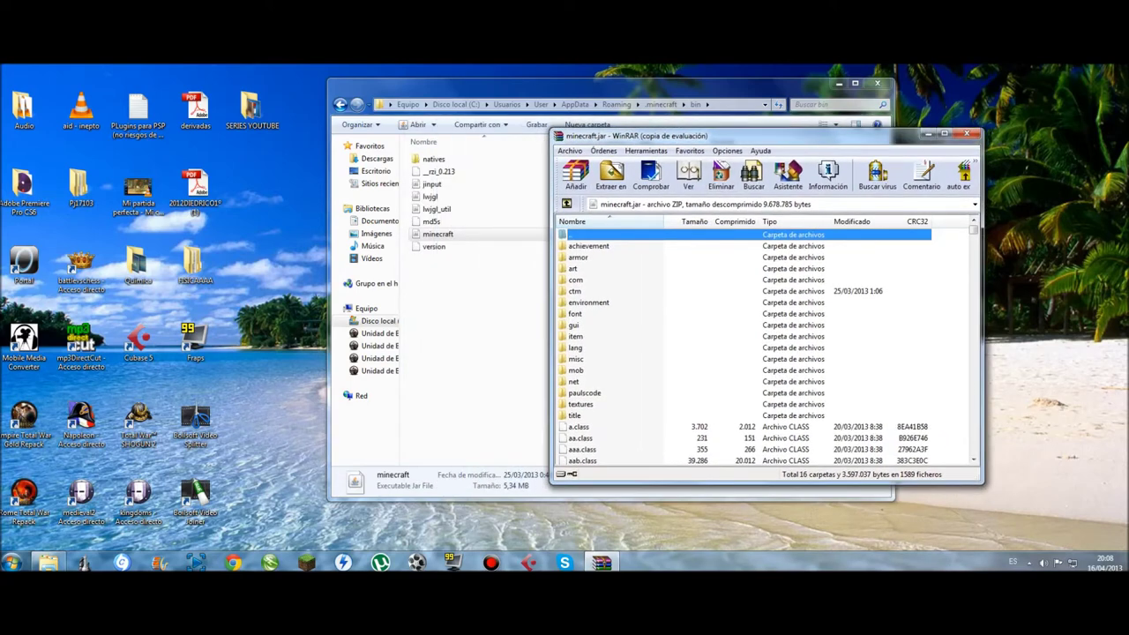
Step: Extract alternate.png and default.png from the archive's font folder onto the desktop
left_click(575, 314)
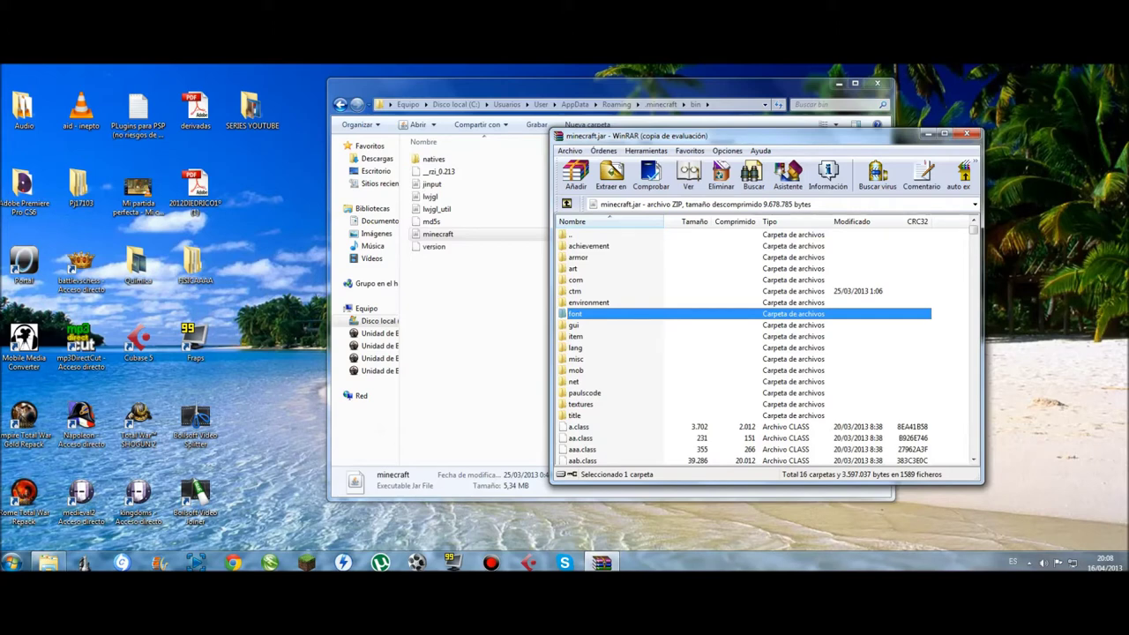
key("Return")
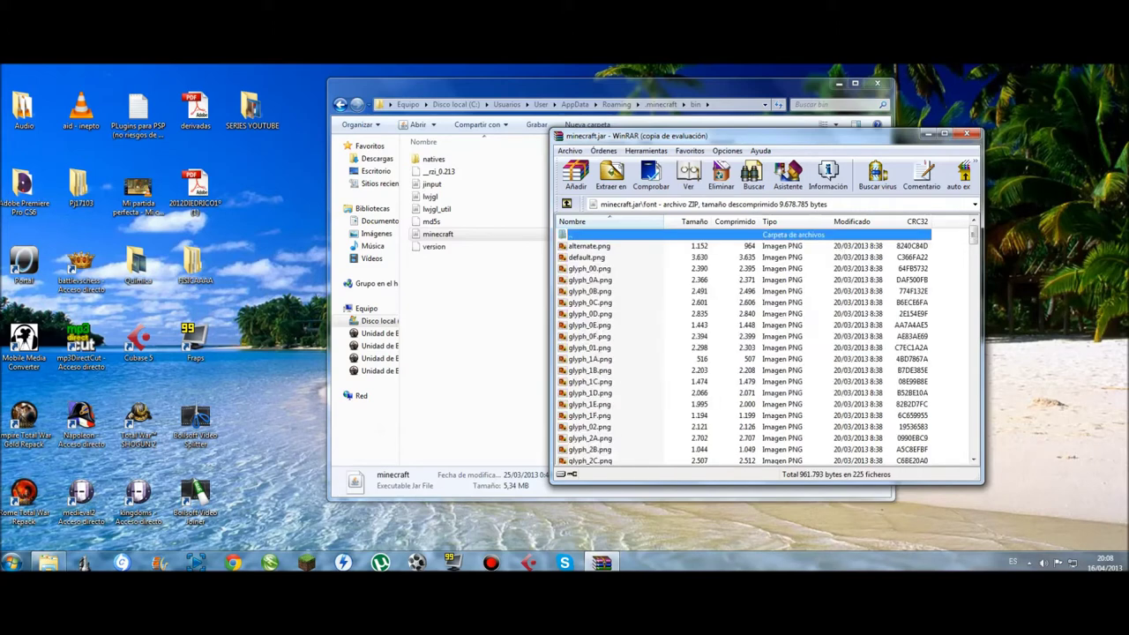
left_click(589, 246)
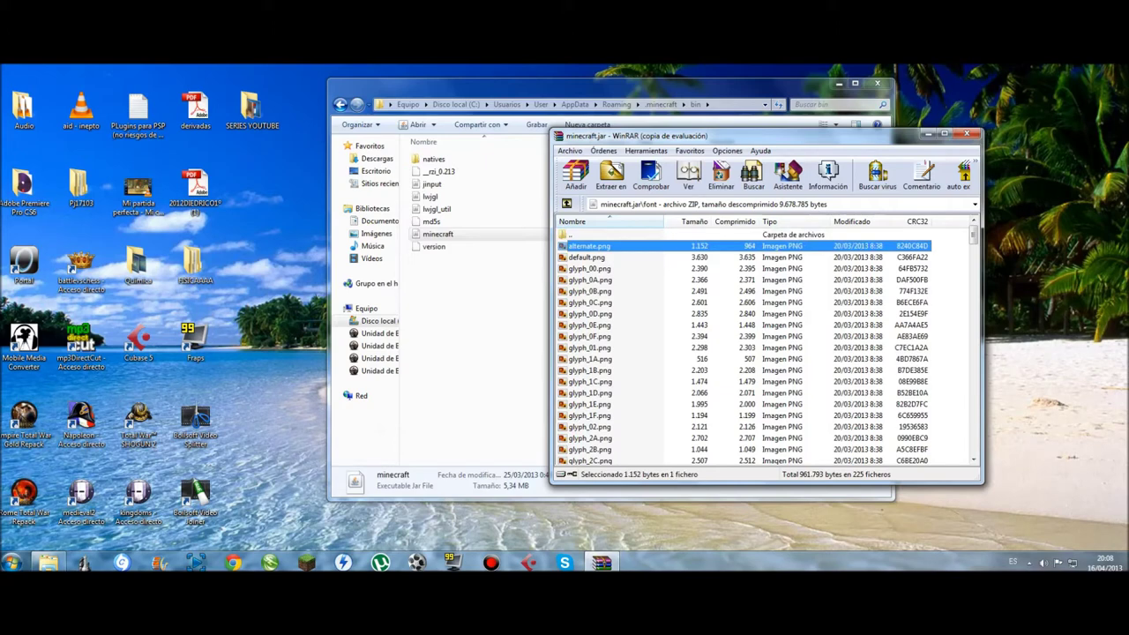
key("Down")
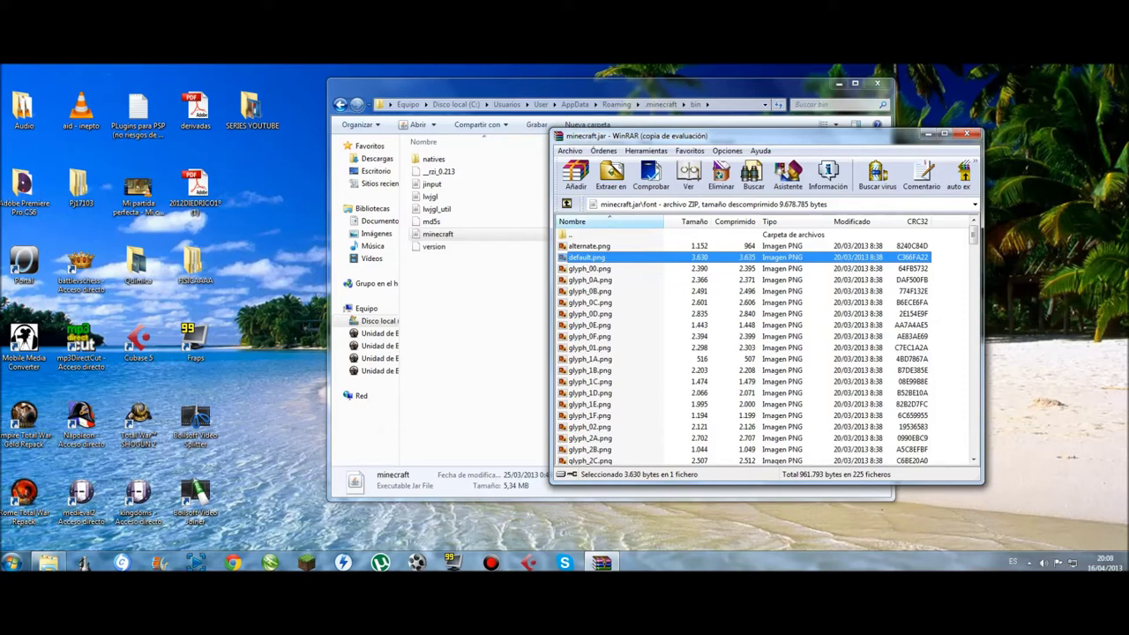
left_click(589, 247)
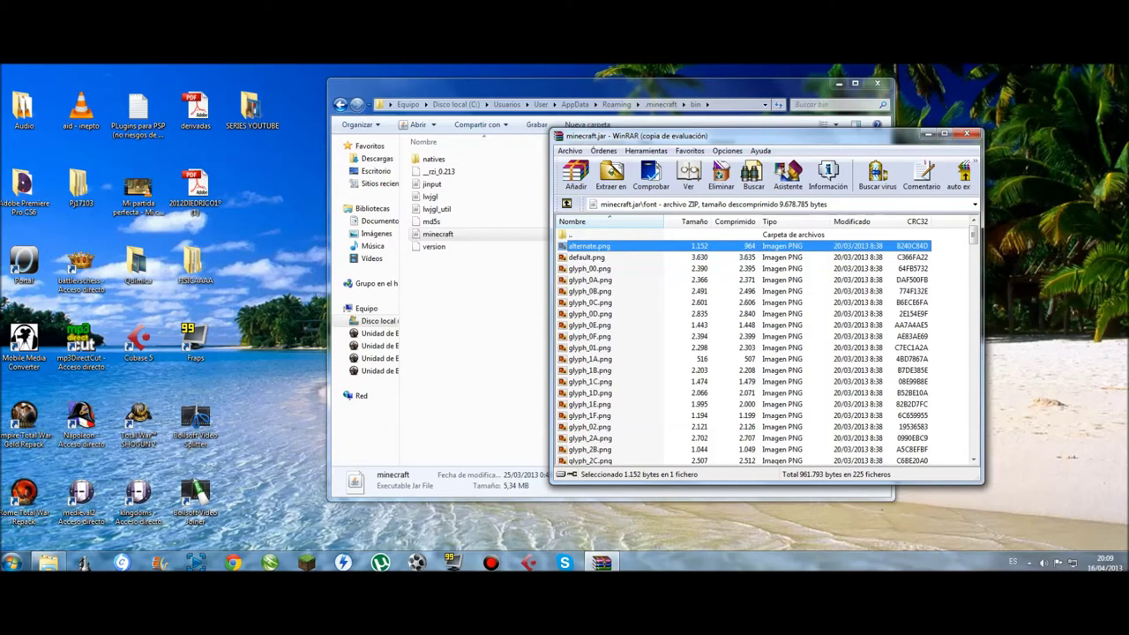
key("shift+Down")
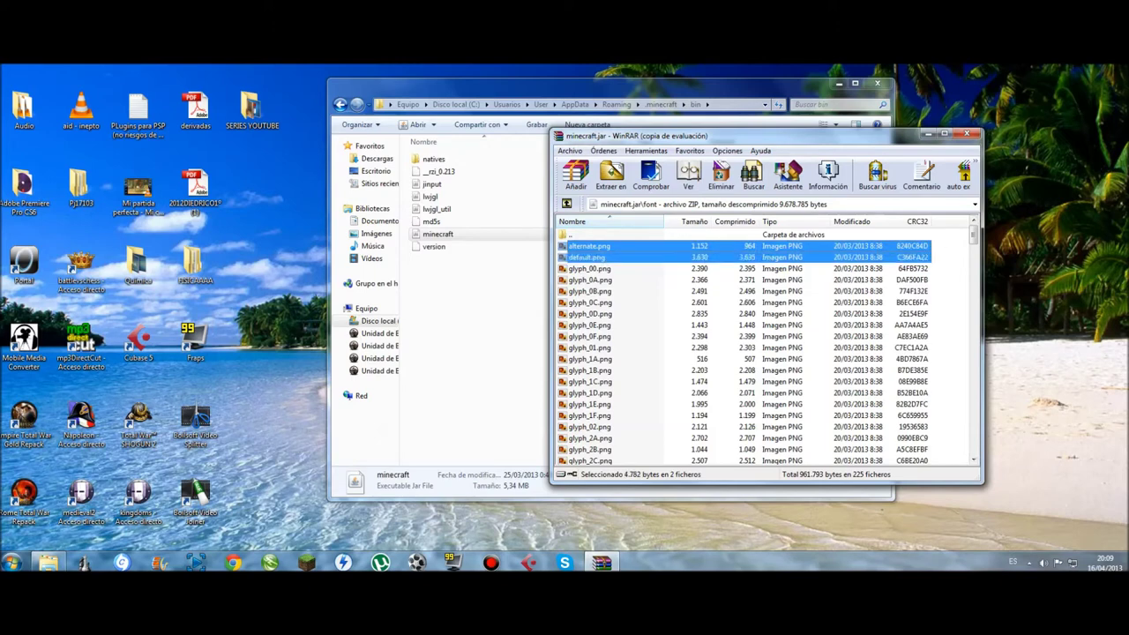
left_click_drag(589, 251, 1052, 264)
left_click_drag(1042, 204, 1037, 371)
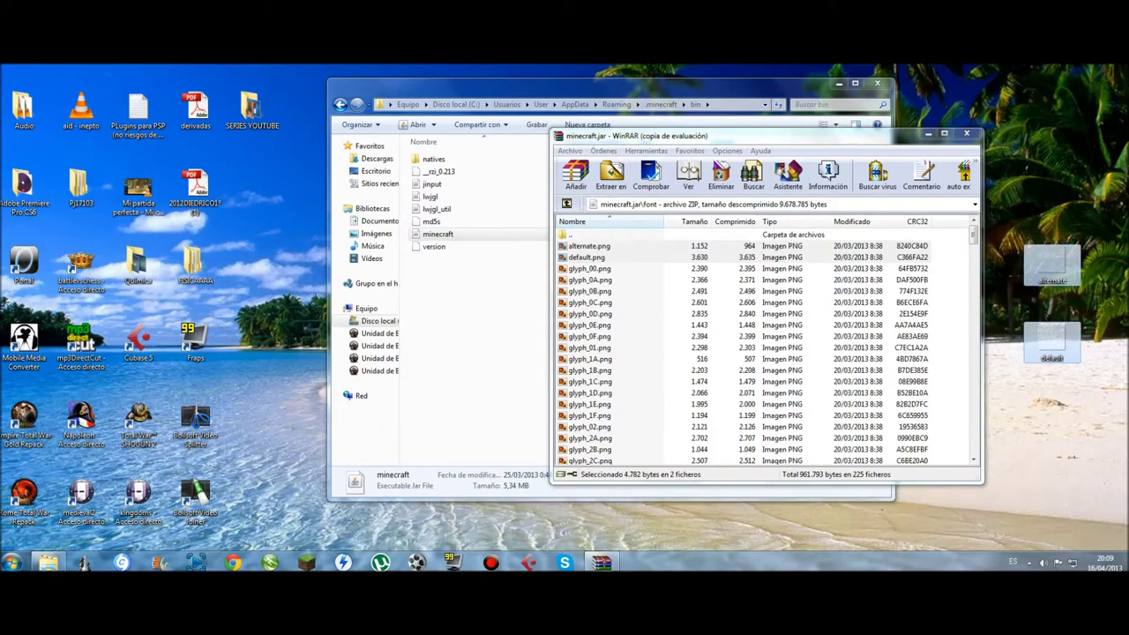
Step: Delete alternate.png and default.png from the font folder of minecraft.jar
left_click(758, 136)
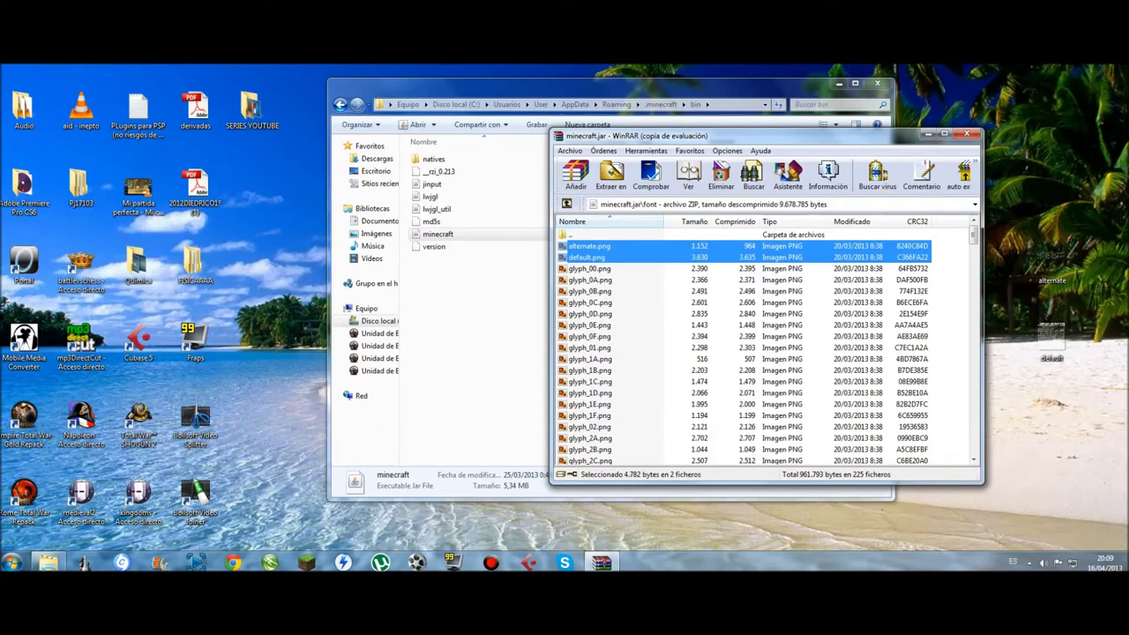
key("Delete")
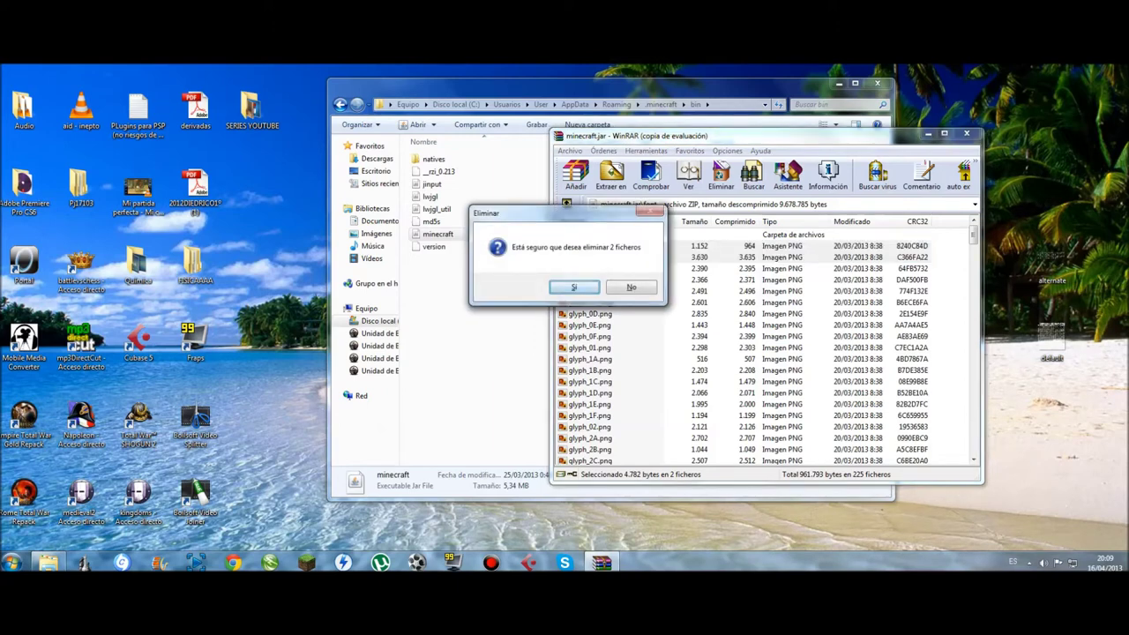
key("Return")
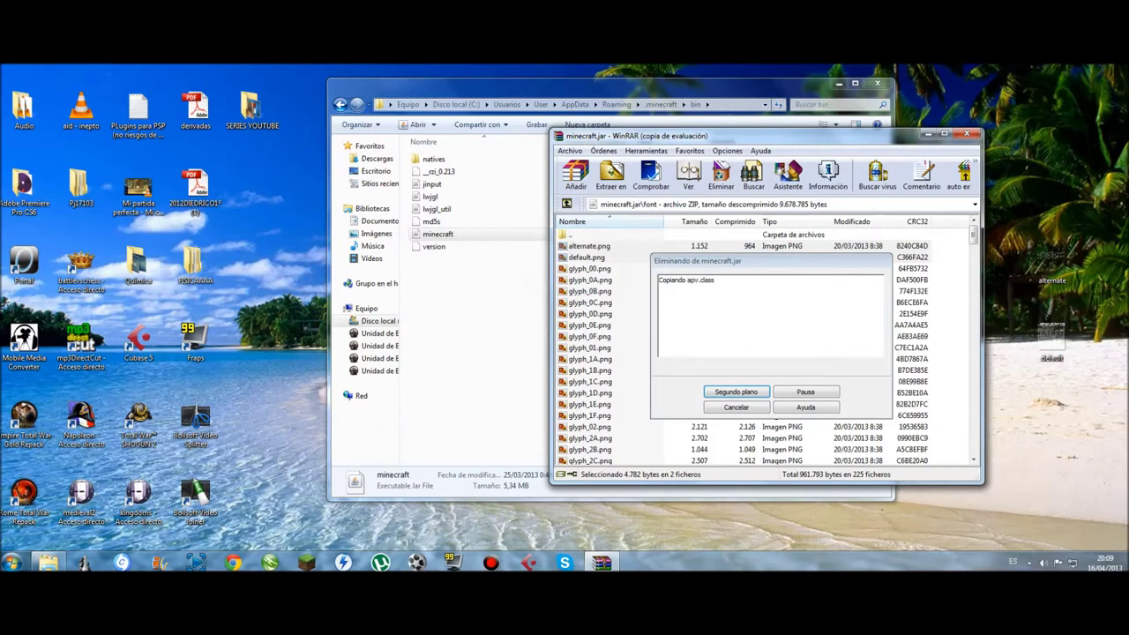
left_click(590, 257)
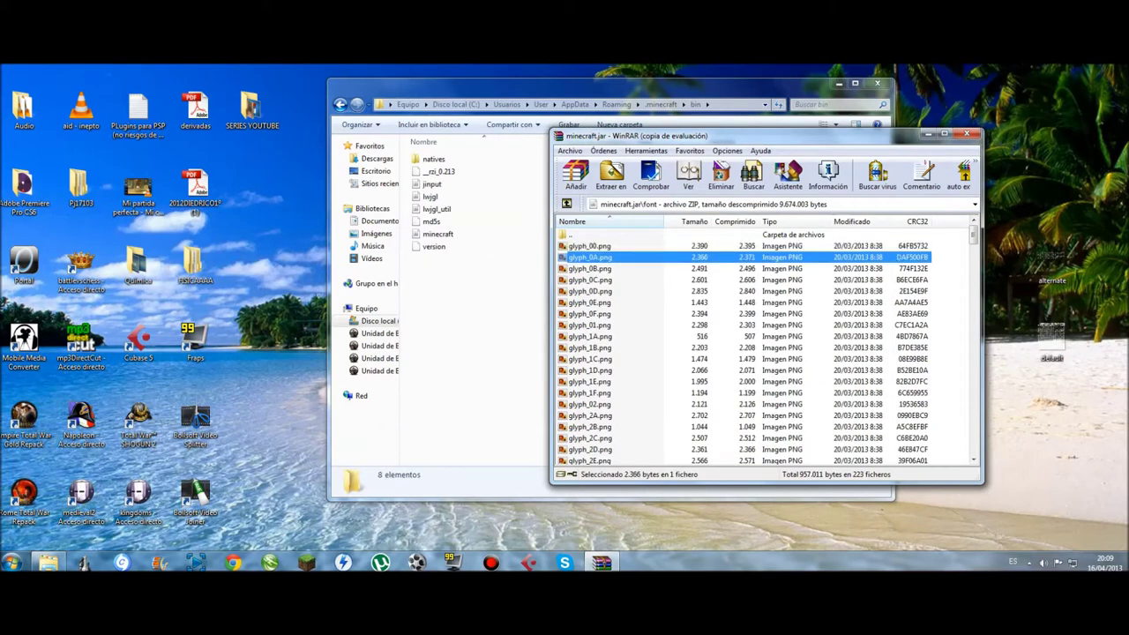
left_click_drag(1016, 217, 1094, 374)
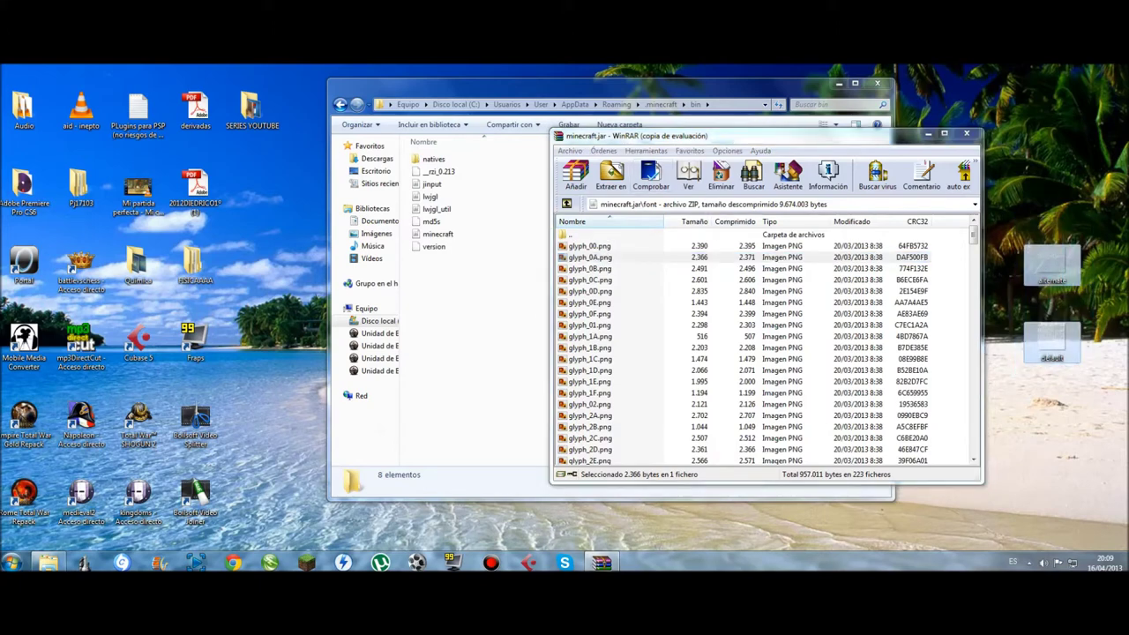
left_click(571, 234)
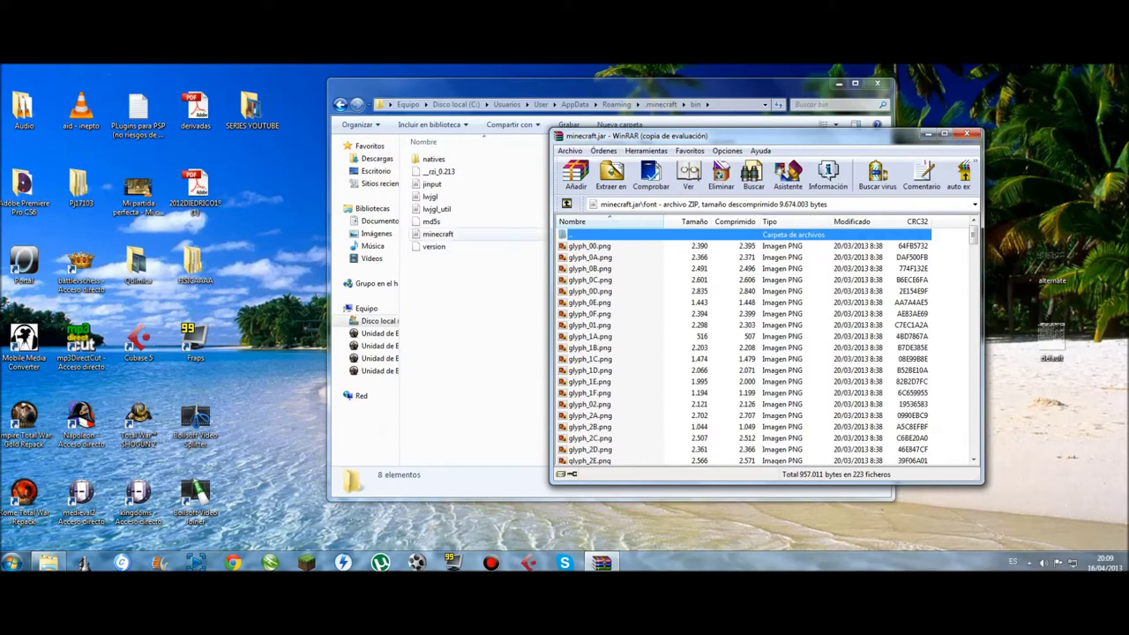
left_click(468, 233)
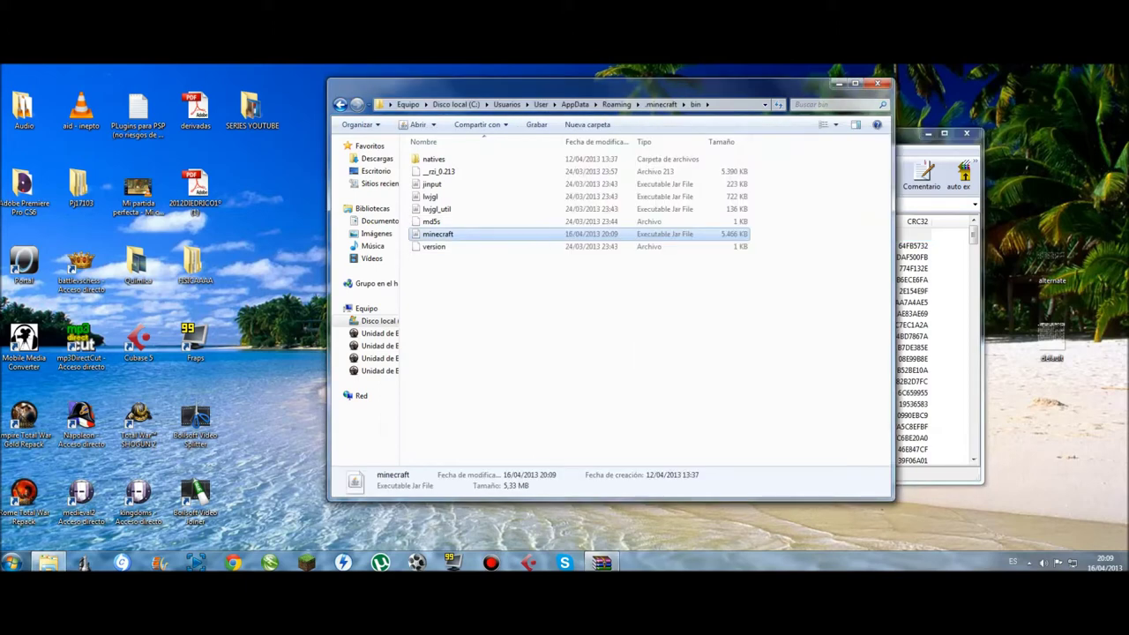
key("alt+Tab")
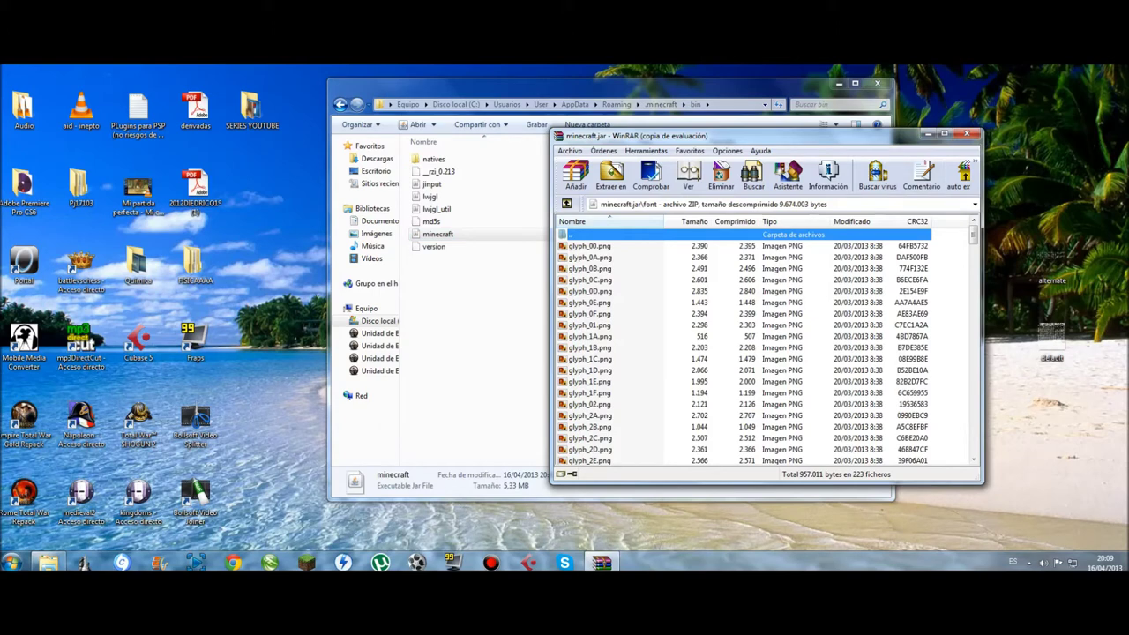
mouse_move(1051, 336)
left_mouse_down()
mouse_move(1028, 351)
mouse_move(1060, 338)
mouse_move(1071, 367)
mouse_move(1062, 353)
left_mouse_up()
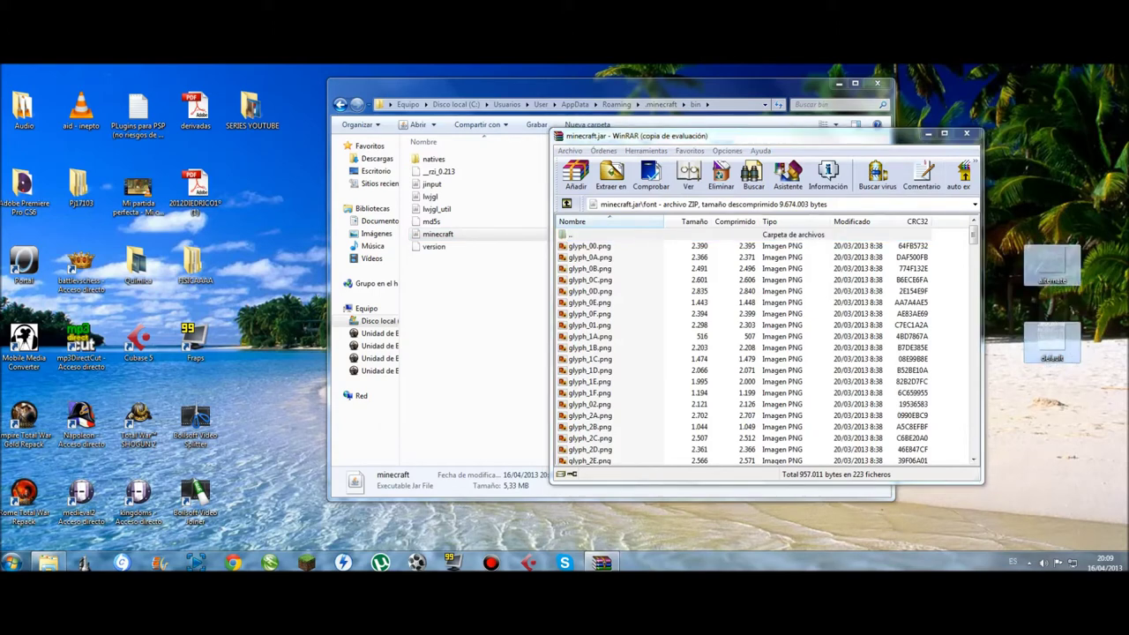
left_click(1015, 304)
left_click_drag(1064, 209, 1008, 372)
left_click(1008, 371)
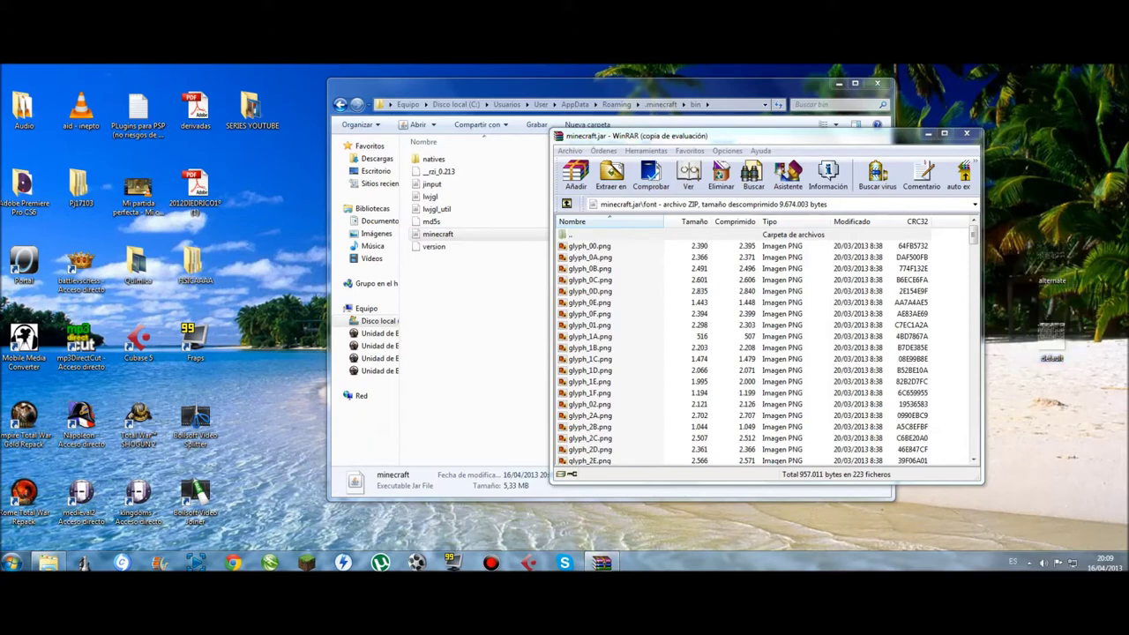
left_click(1051, 265)
left_click(1051, 342)
left_click(1051, 265)
left_click(1052, 342)
left_click(1052, 265)
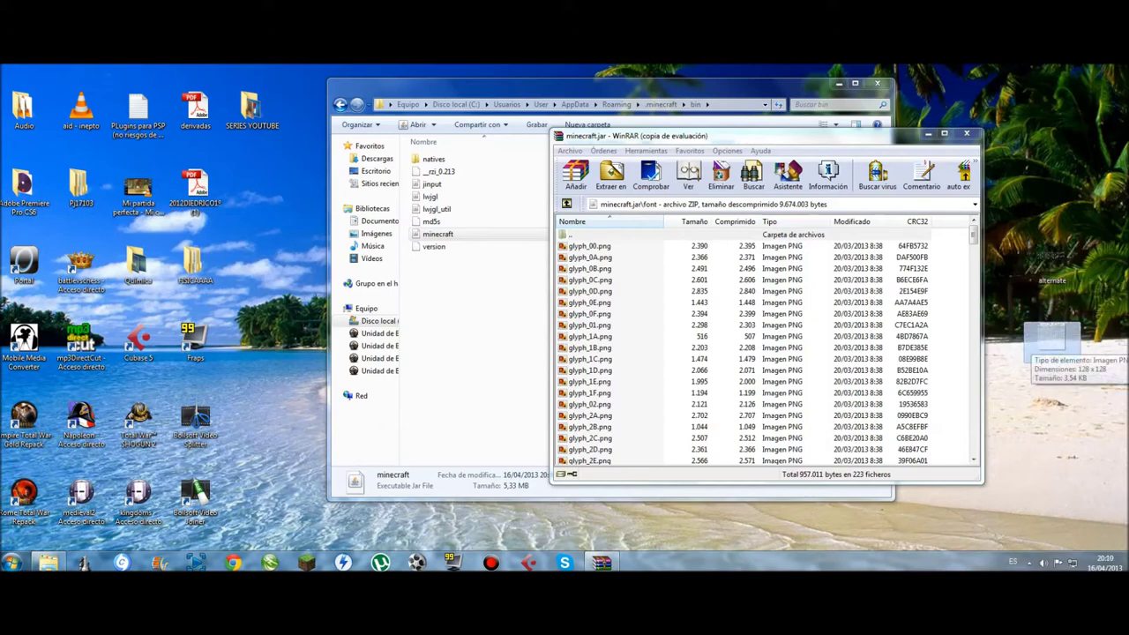
Step: Add the desktop's default image to the font folder of minecraft.jar, accepting the proposed archive settings
left_click_drag(1041, 341, 794, 352)
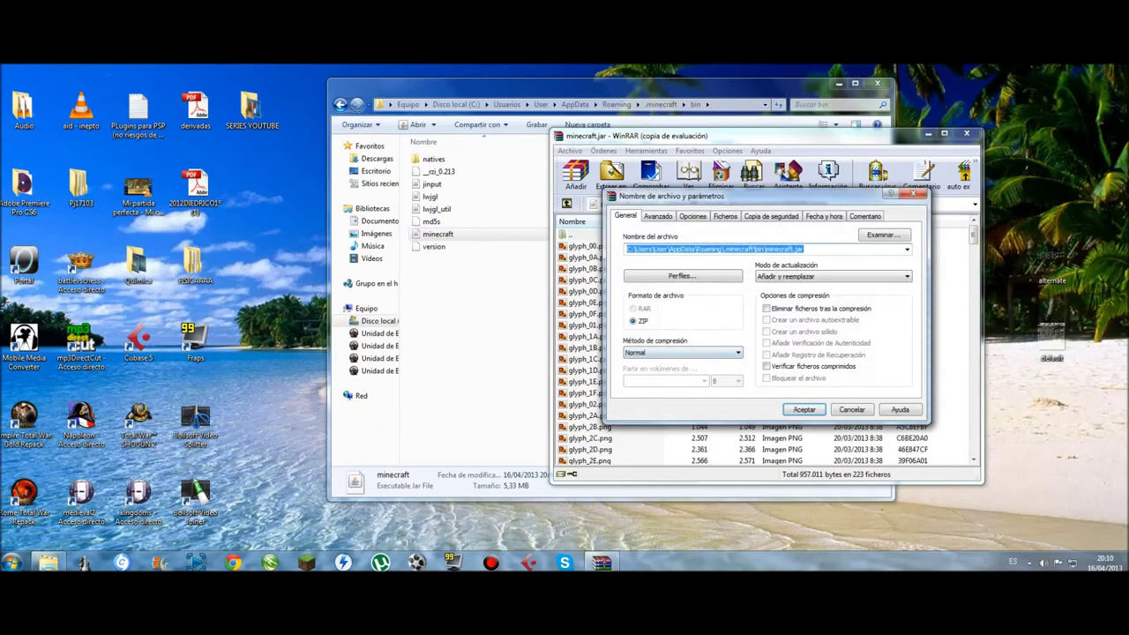
left_click(805, 409)
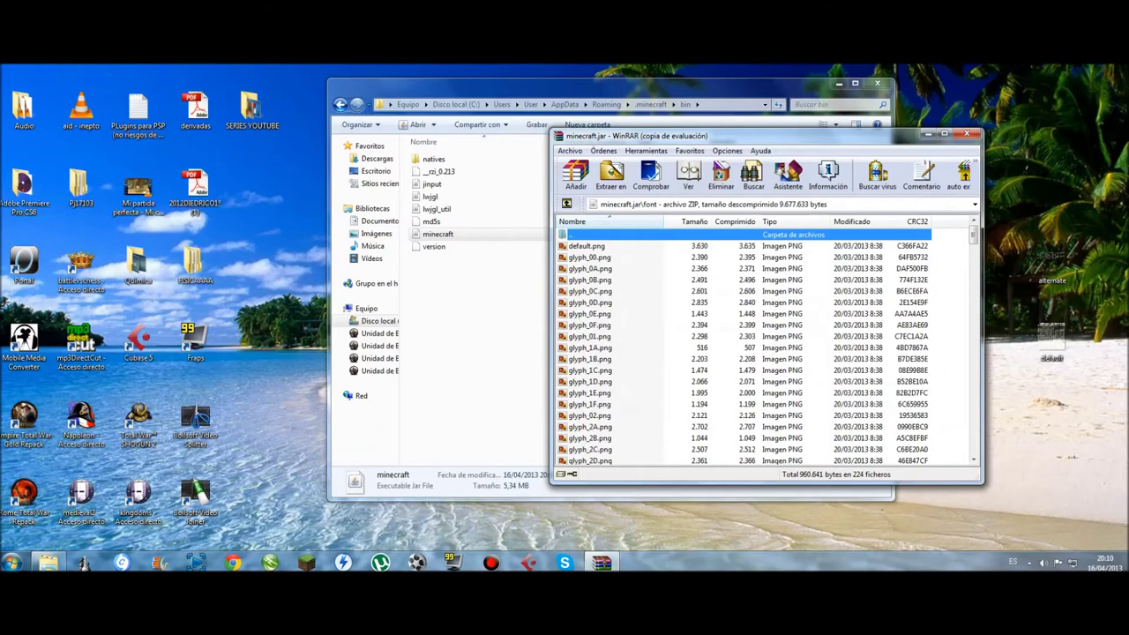
left_click(587, 246)
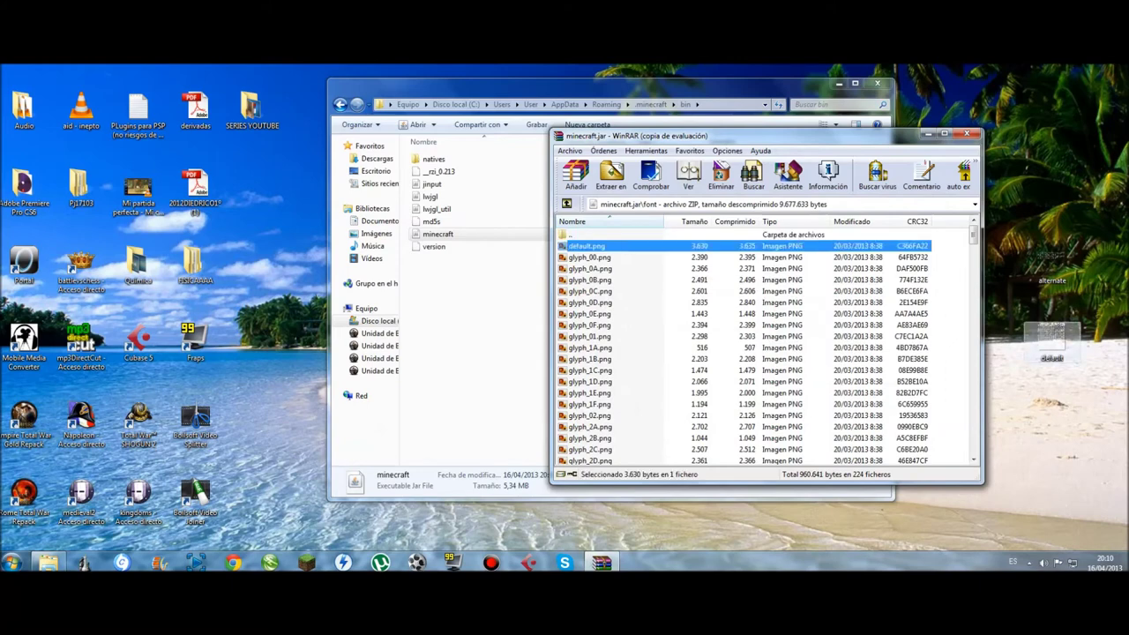
Step: Make a duplicate of the default image on the desktop
left_click(1052, 264)
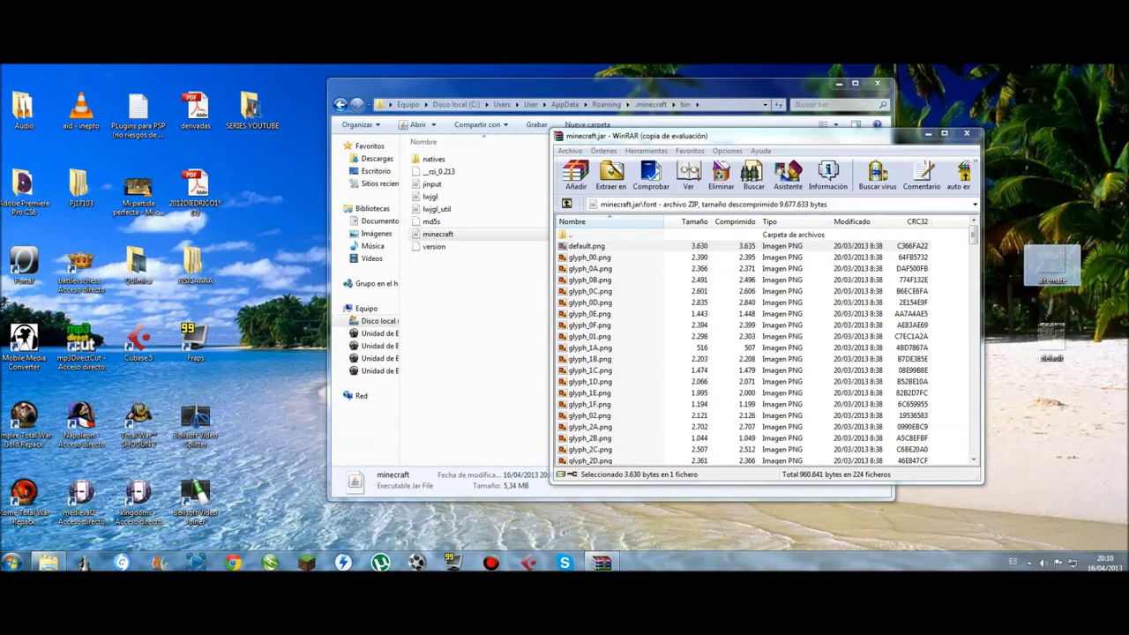
left_click(1053, 340)
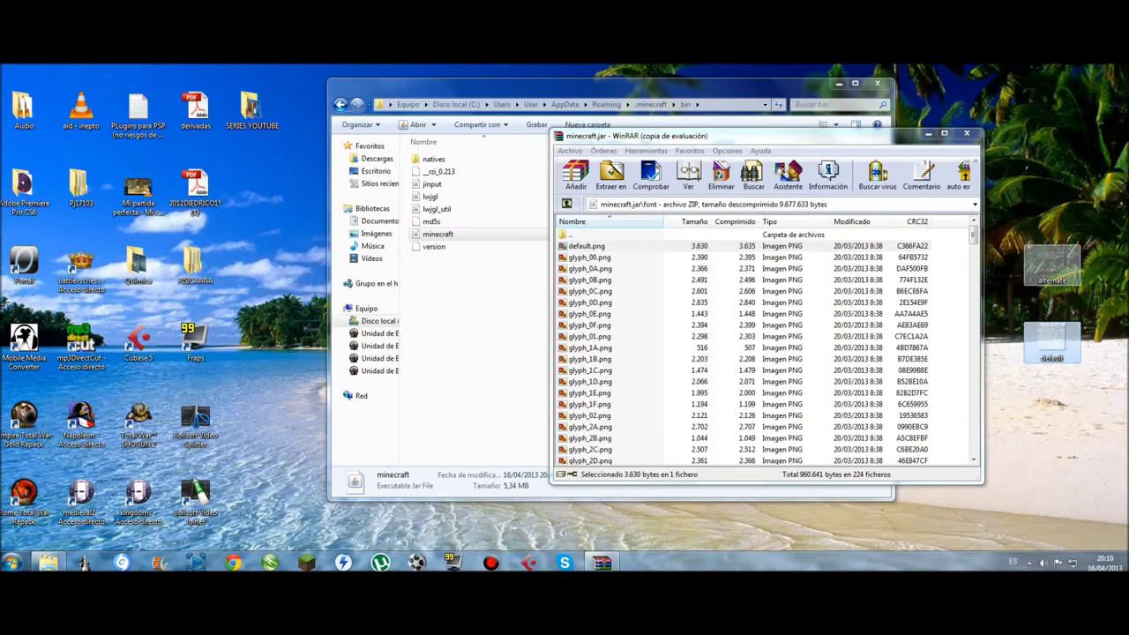
right_click(1052, 346)
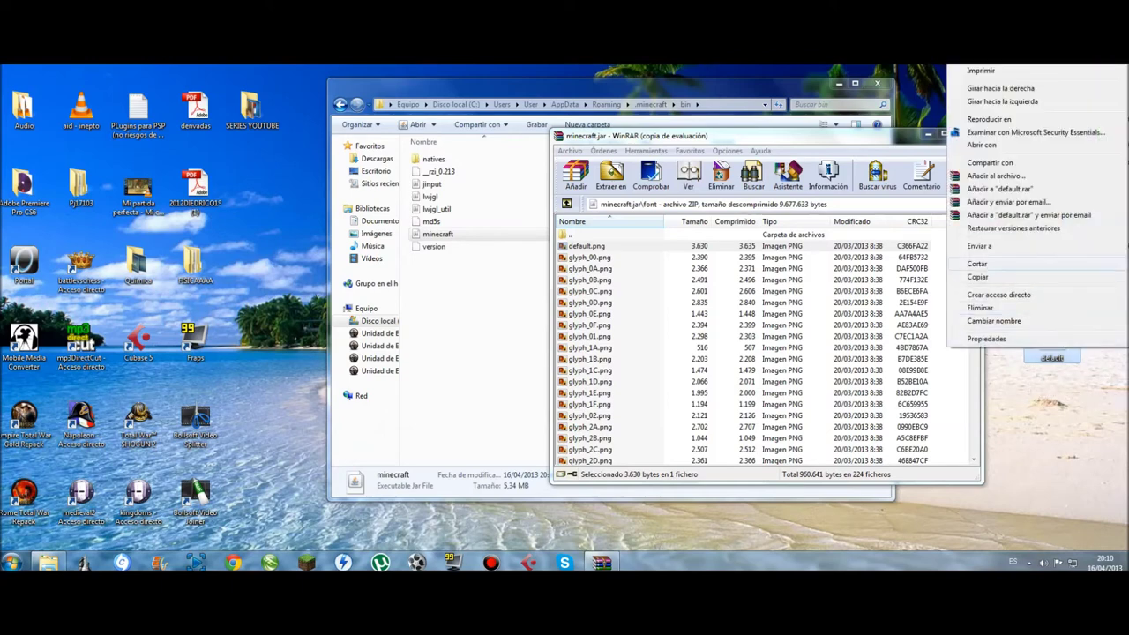
left_click(1048, 277)
right_click(1051, 436)
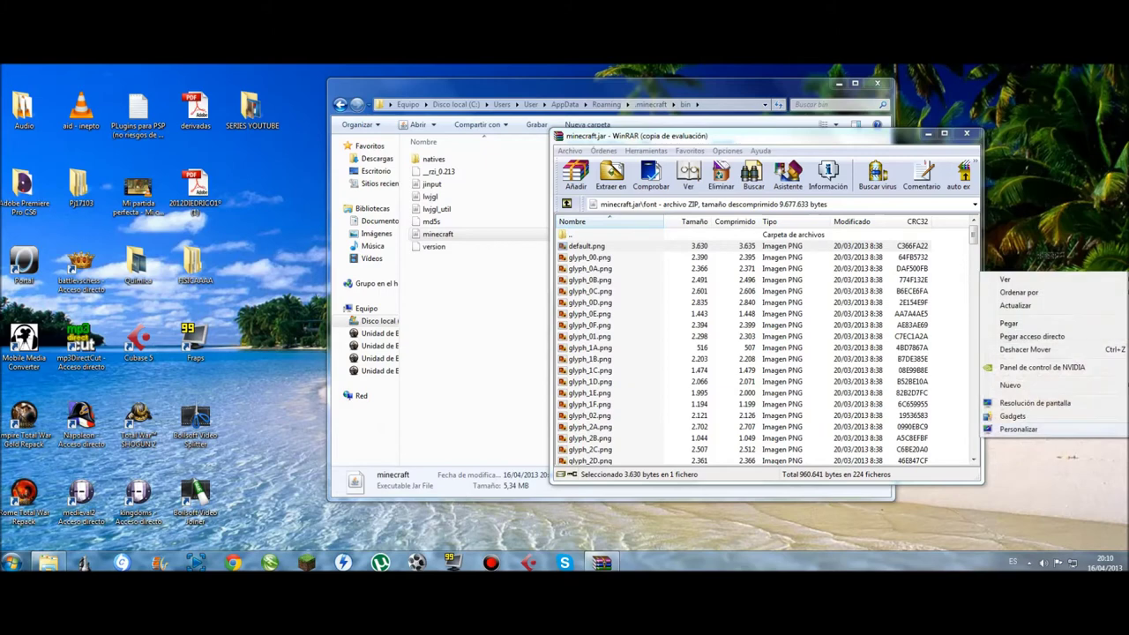
left_click(1008, 323)
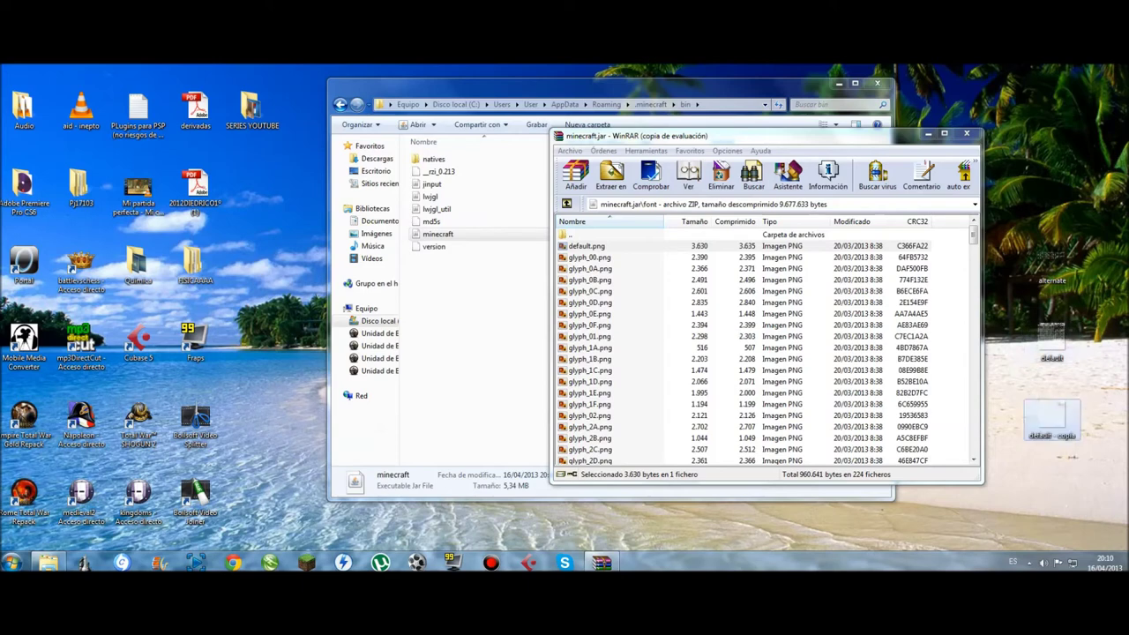
Step: Copy the file name of the original alternate image and rename that file as alternaten
left_click(1053, 264)
key("F2")
key("ctrl+c")
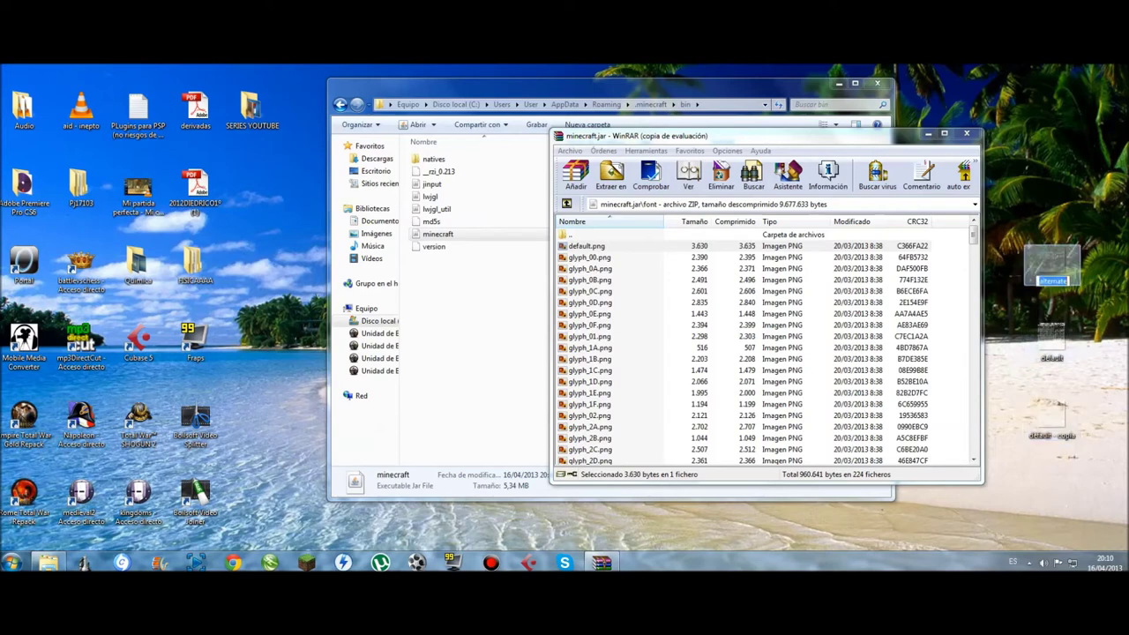
right_click(1053, 282)
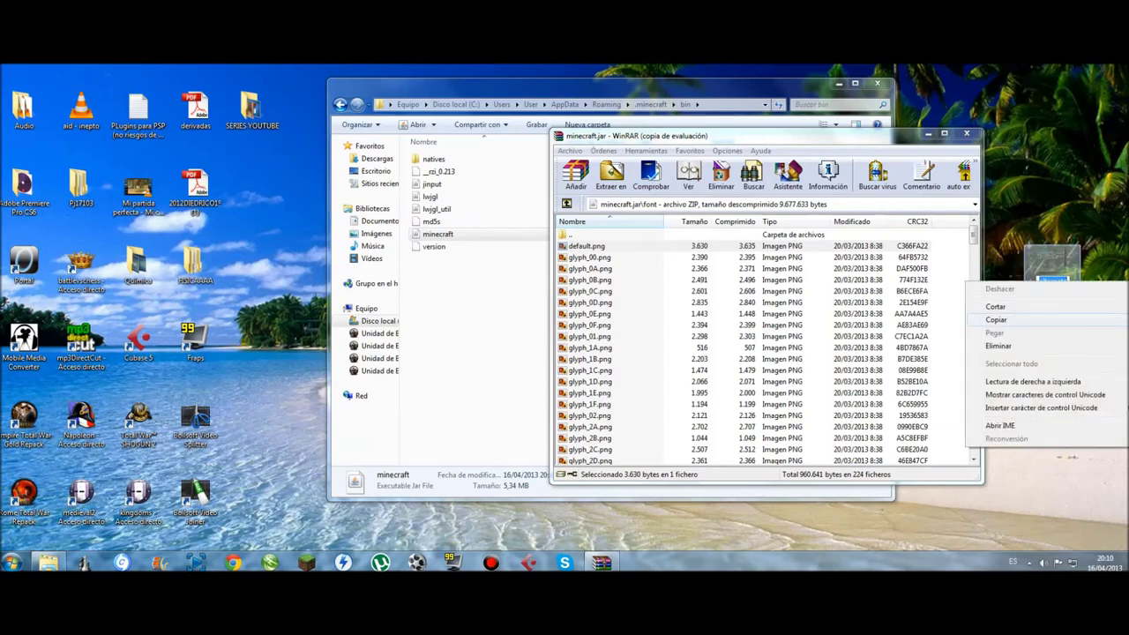
key("Return")
left_click(1053, 281)
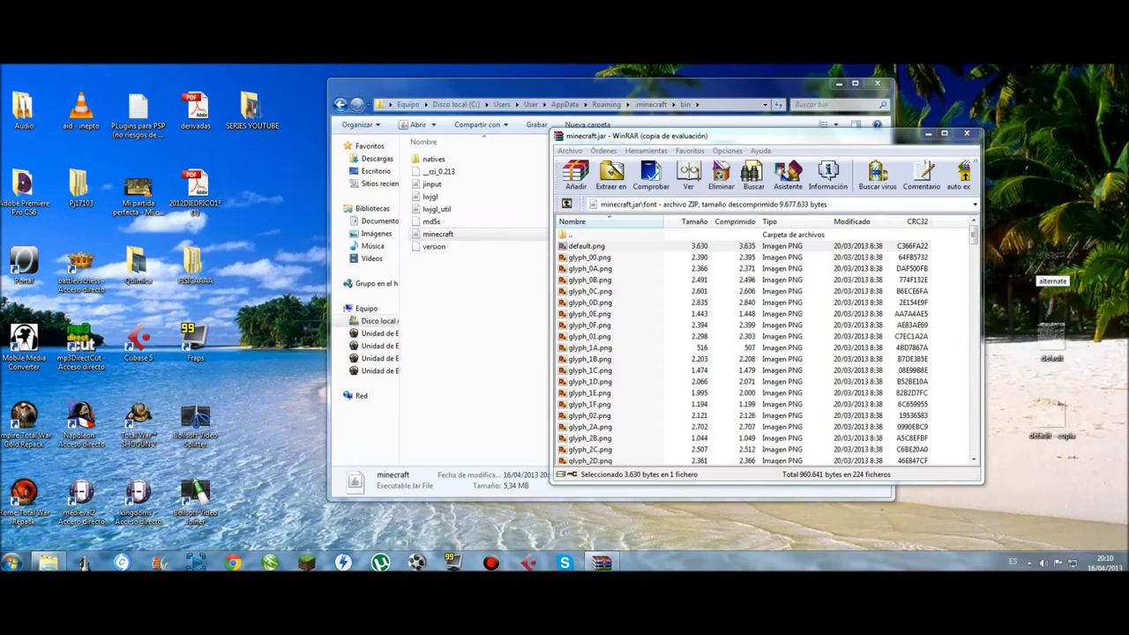
type("n")
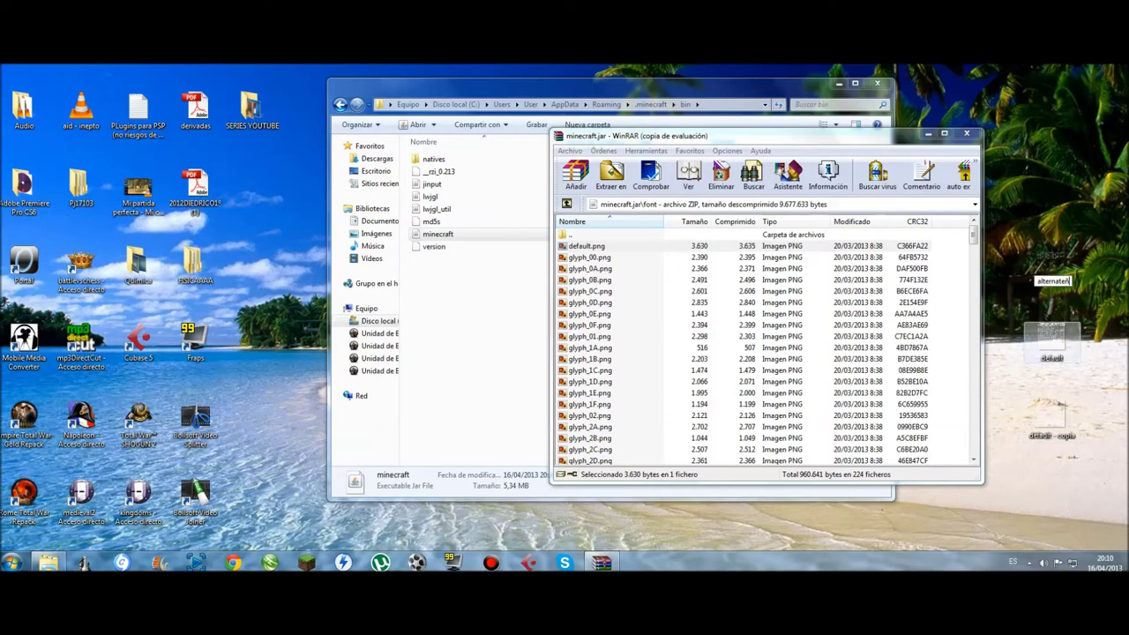
Step: Rename the duplicated default image as alternate by pasting the copied name
left_click(1052, 419)
left_click(1052, 435)
right_click(1052, 435)
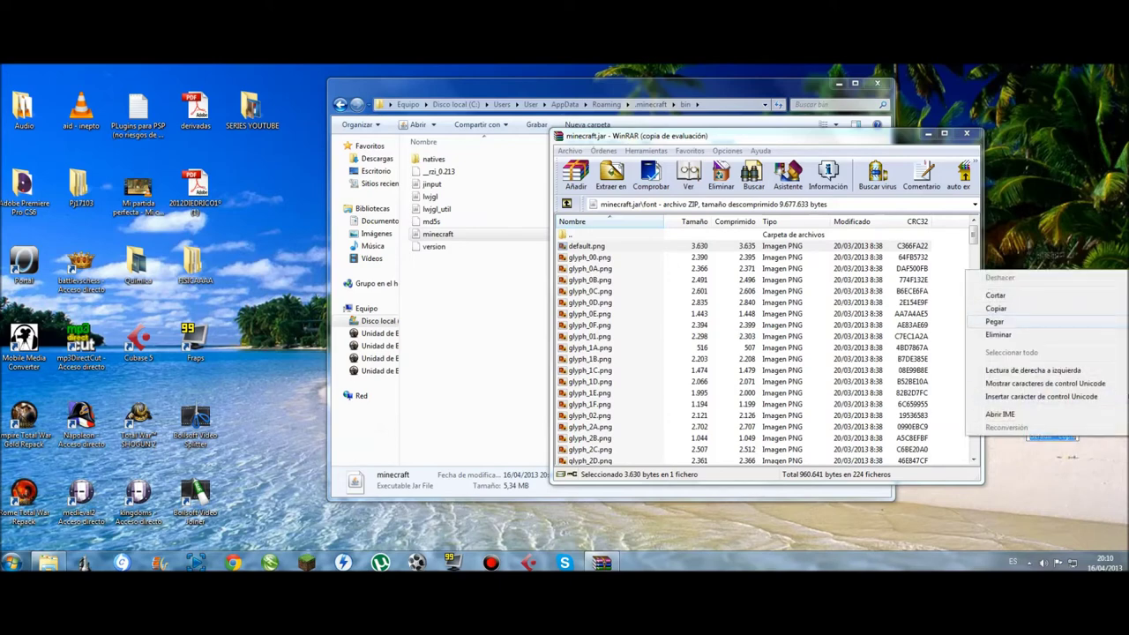
left_click(995, 321)
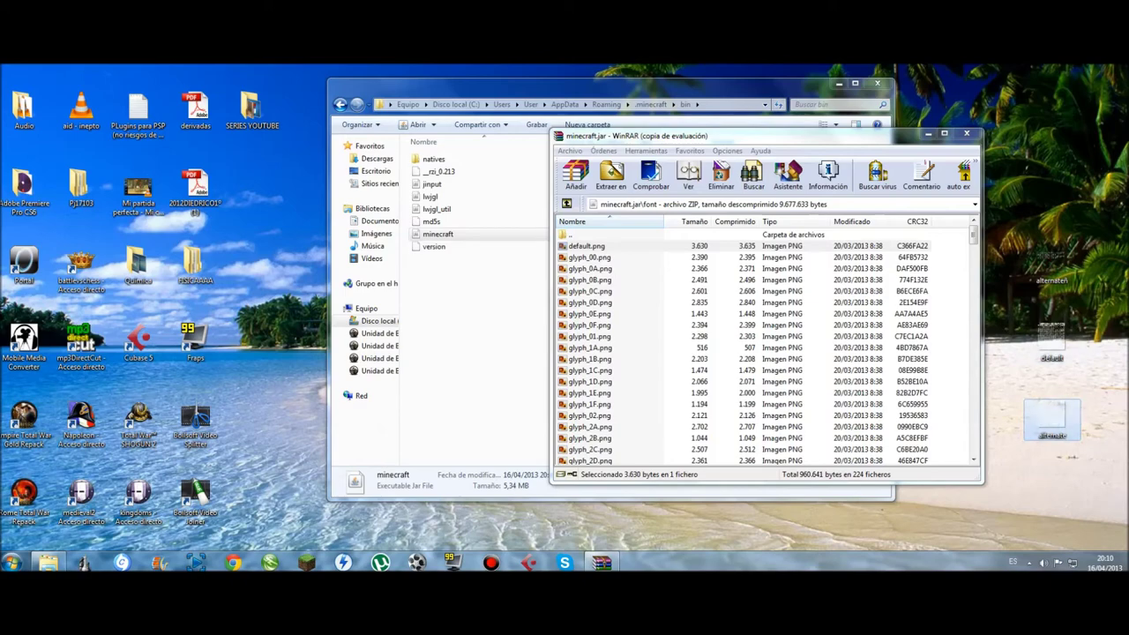
Step: Add the new alternate image to the font folder of minecraft.jar, accepting the proposed archive settings
left_click_drag(1053, 419, 768, 353)
left_click(803, 409)
key("Return")
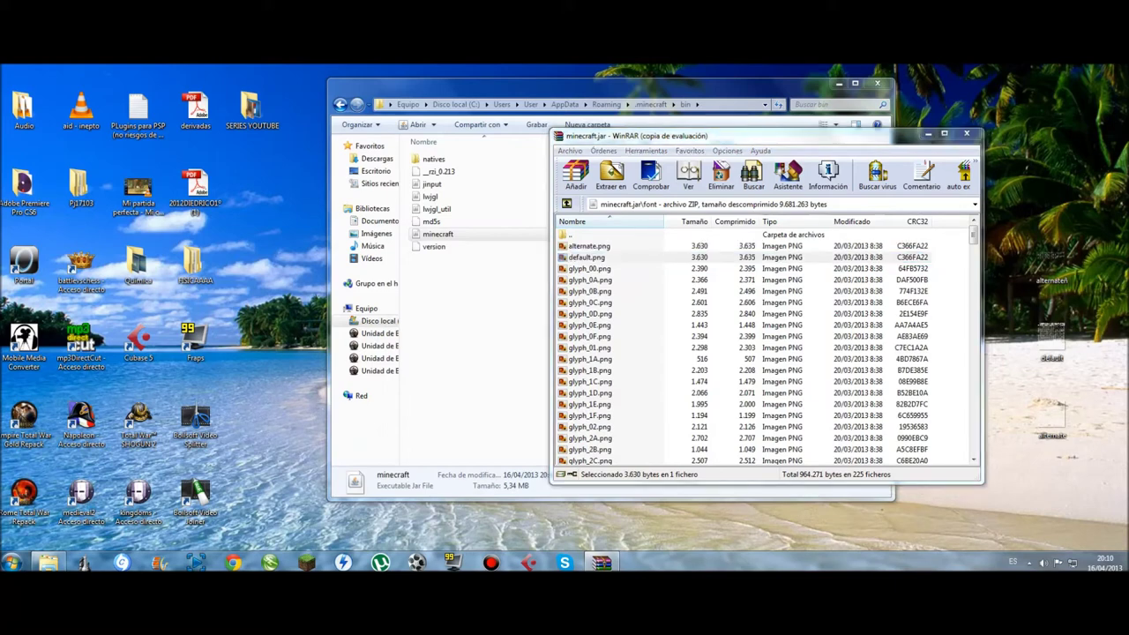
Step: Close the minecraft.jar archive window and the bin folder window
left_click_drag(663, 136, 652, 128)
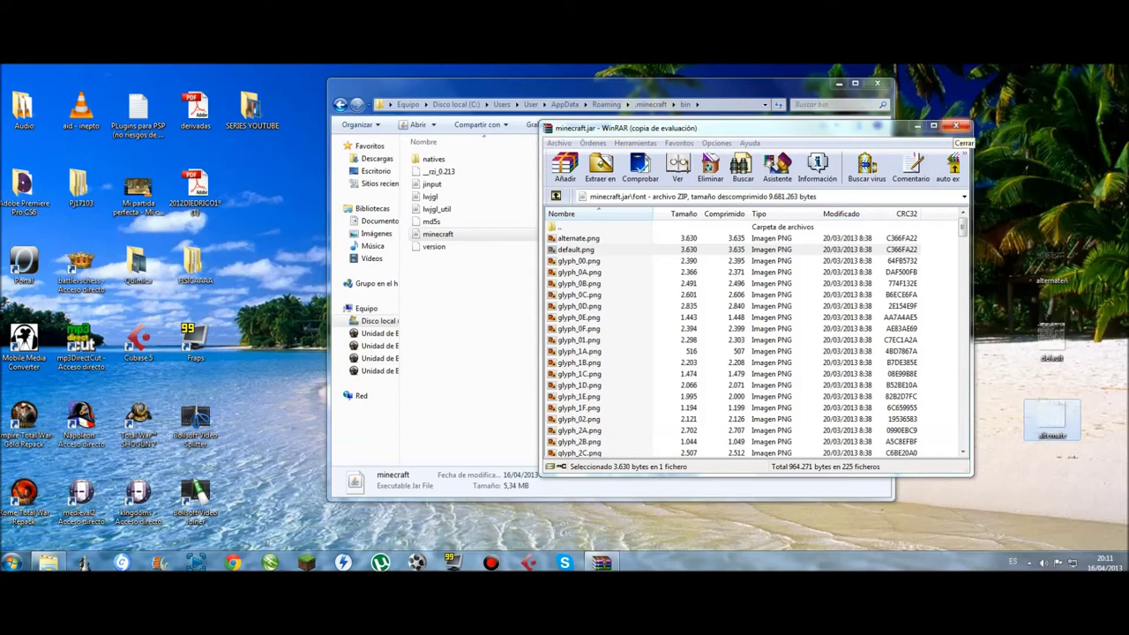
left_click(956, 126)
left_click(878, 83)
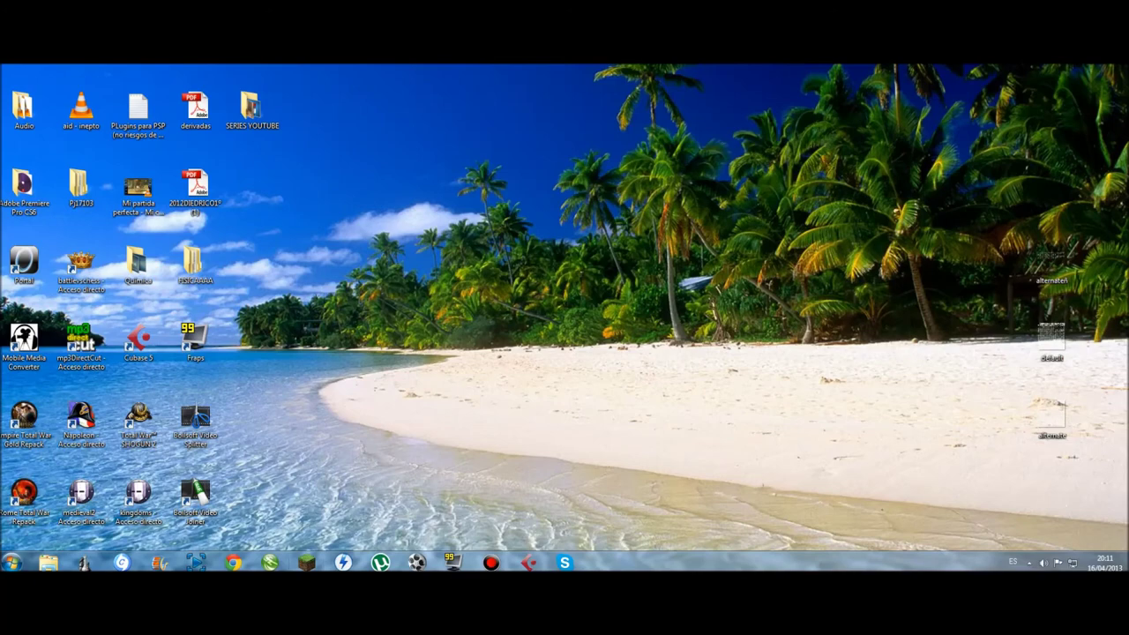
Step: Launch Minecraft, log in with the remembered account and open the single-player world "Mesa de encantamiento :D"
left_click(306, 562)
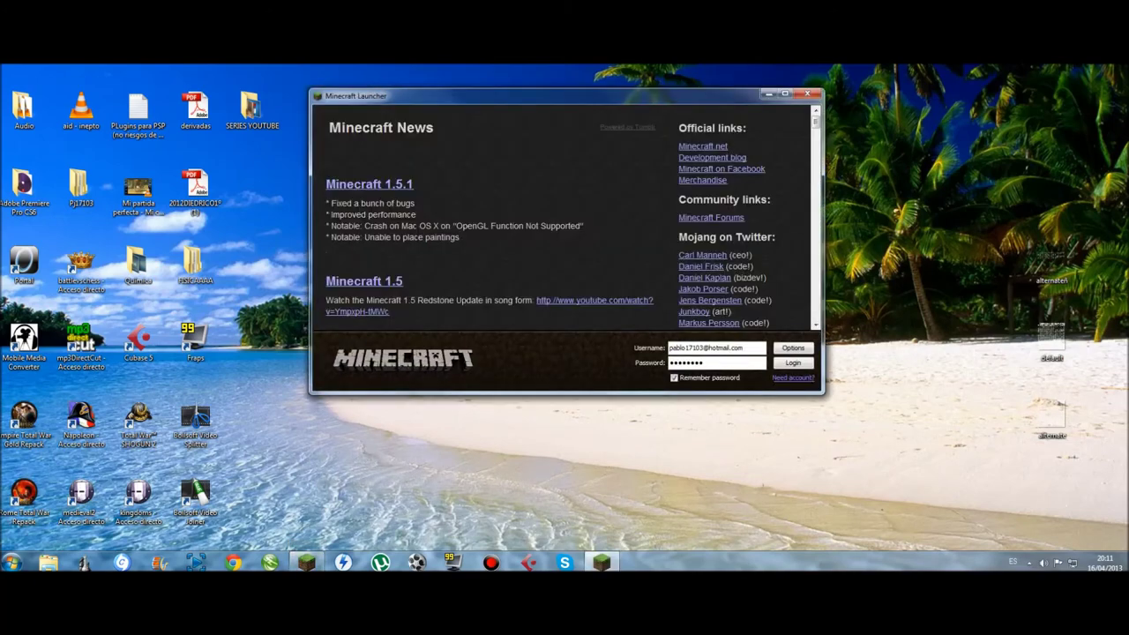
key("Return")
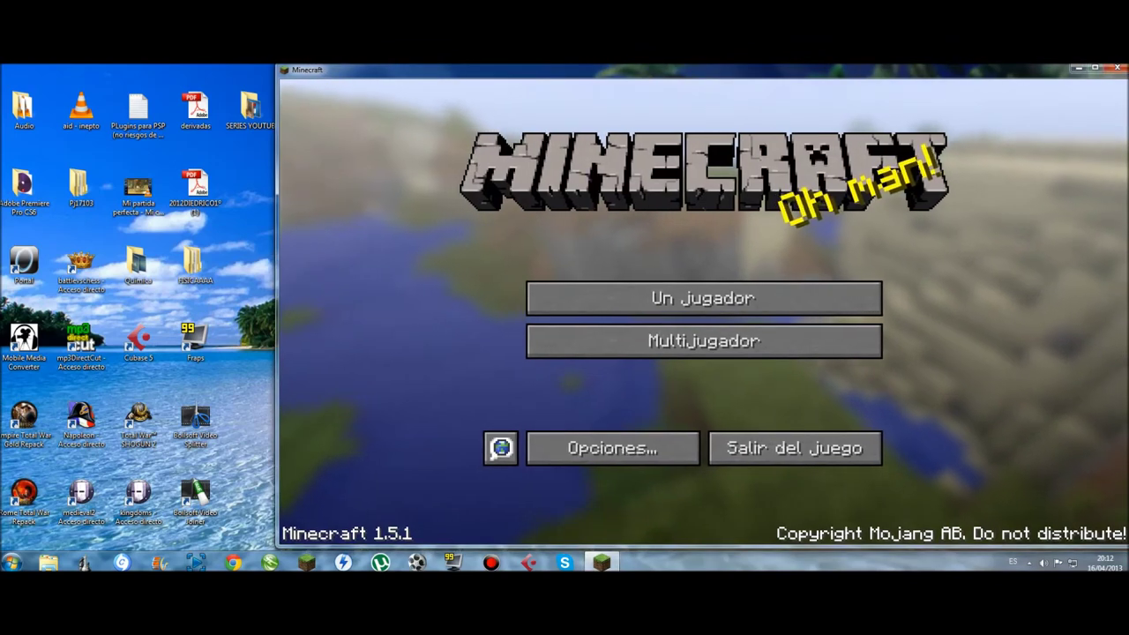
left_click(703, 299)
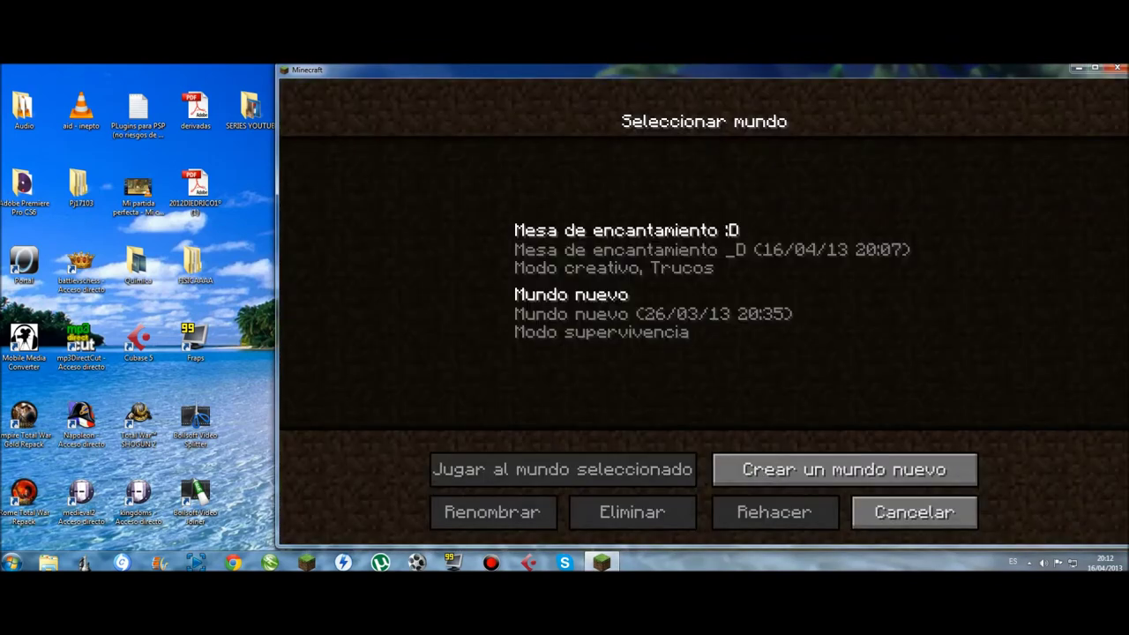
double_click(704, 250)
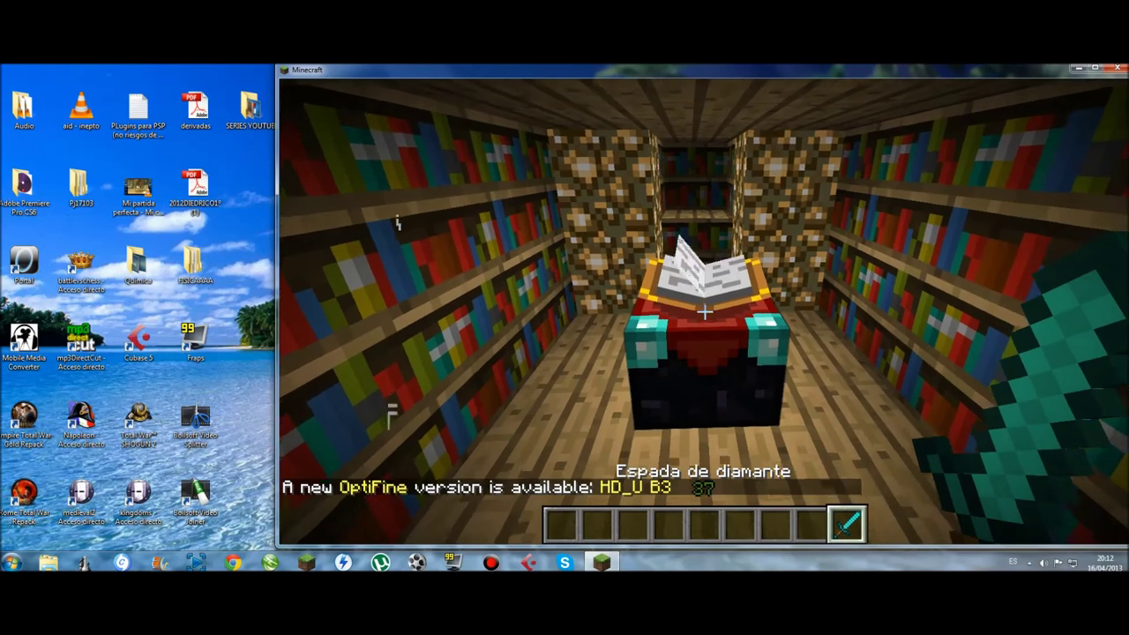
Step: Put the diamond sword into the enchanting table and apply the level 30 enchantment "snuff hot the"
right_click(705, 311)
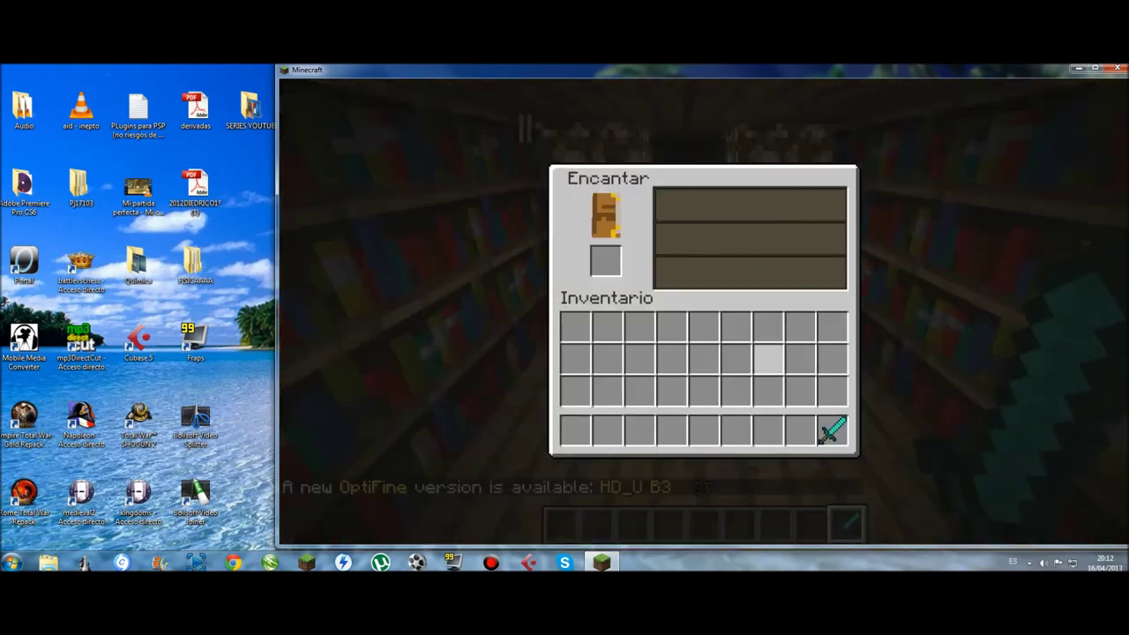
left_click(832, 430)
left_click(606, 260)
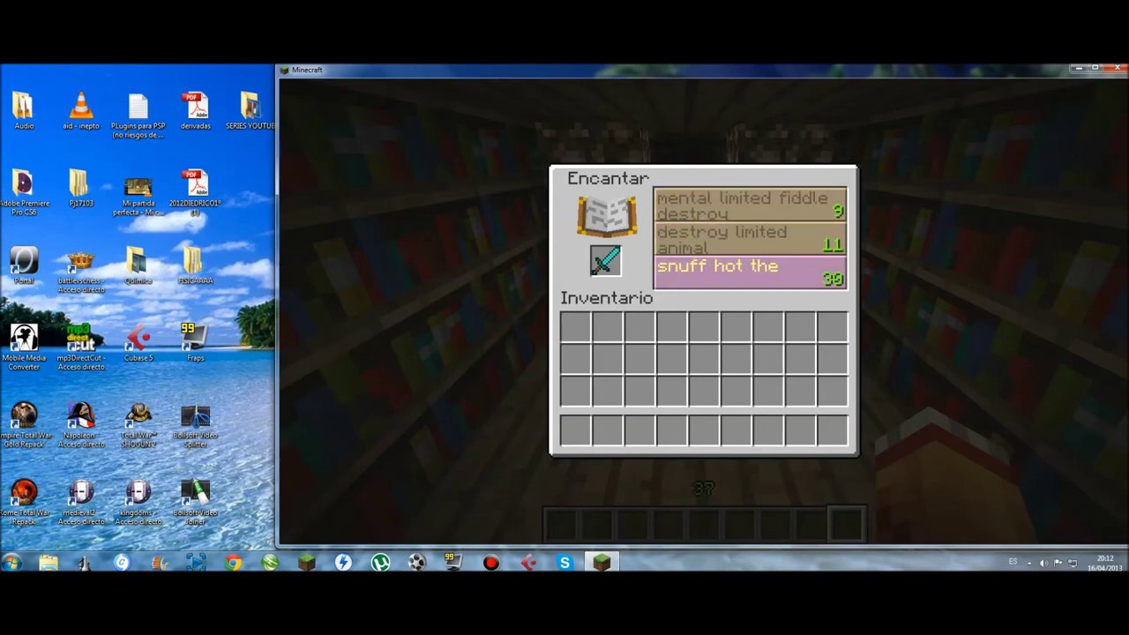
left_click(750, 269)
Step: Take the enchanted sword out, inspect its enchantments, place it in the first hotbar slot and leave the enchanting table
left_click(605, 261)
left_click(605, 261)
left_click(605, 261)
left_click(639, 429)
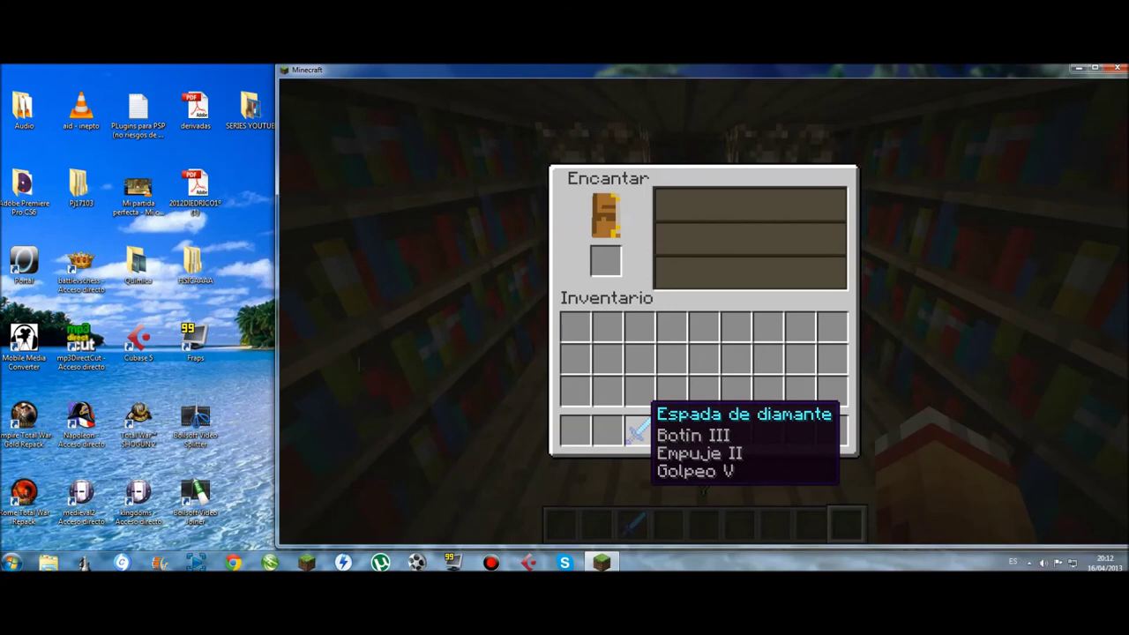
left_click(640, 423)
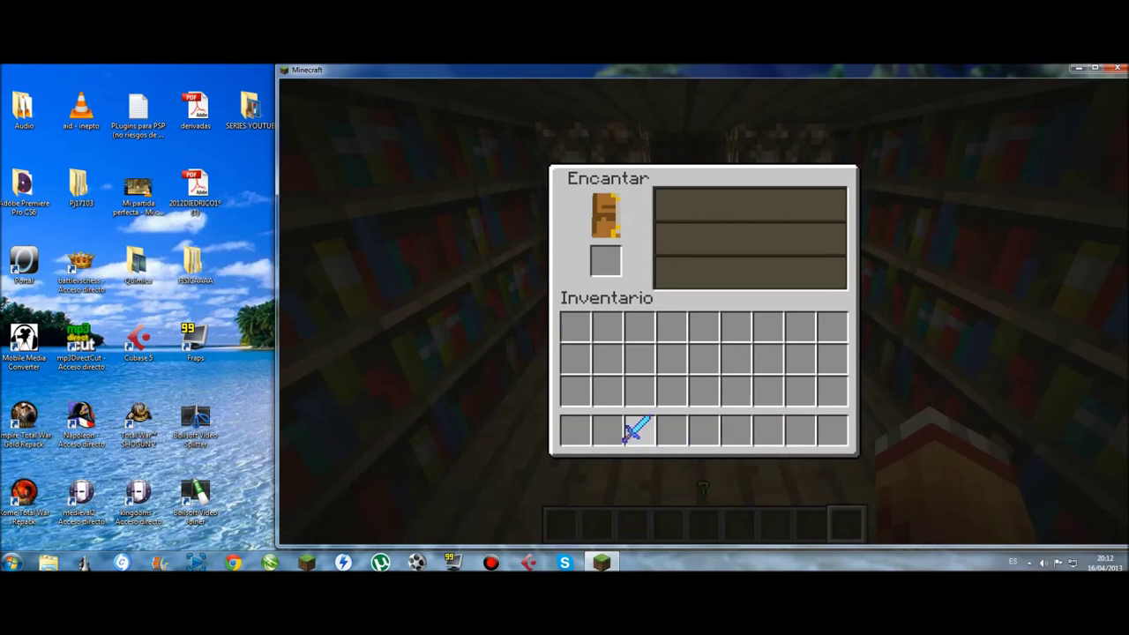
left_click(573, 428)
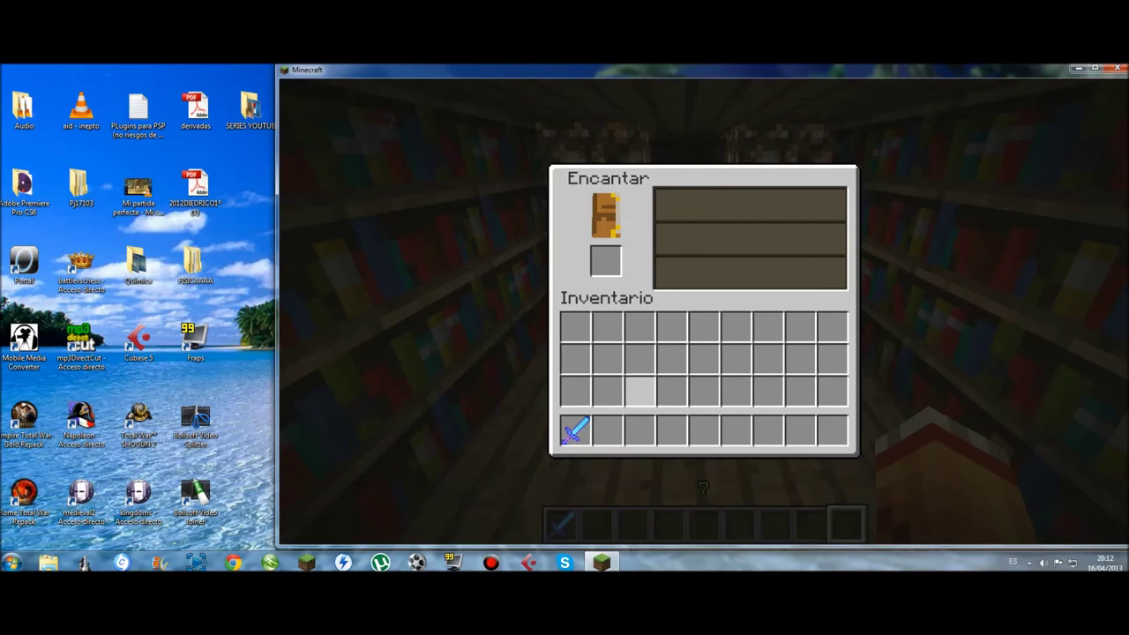
key("e")
Step: Break some of the bookshelves and the enchanting table in the library room
key("w")
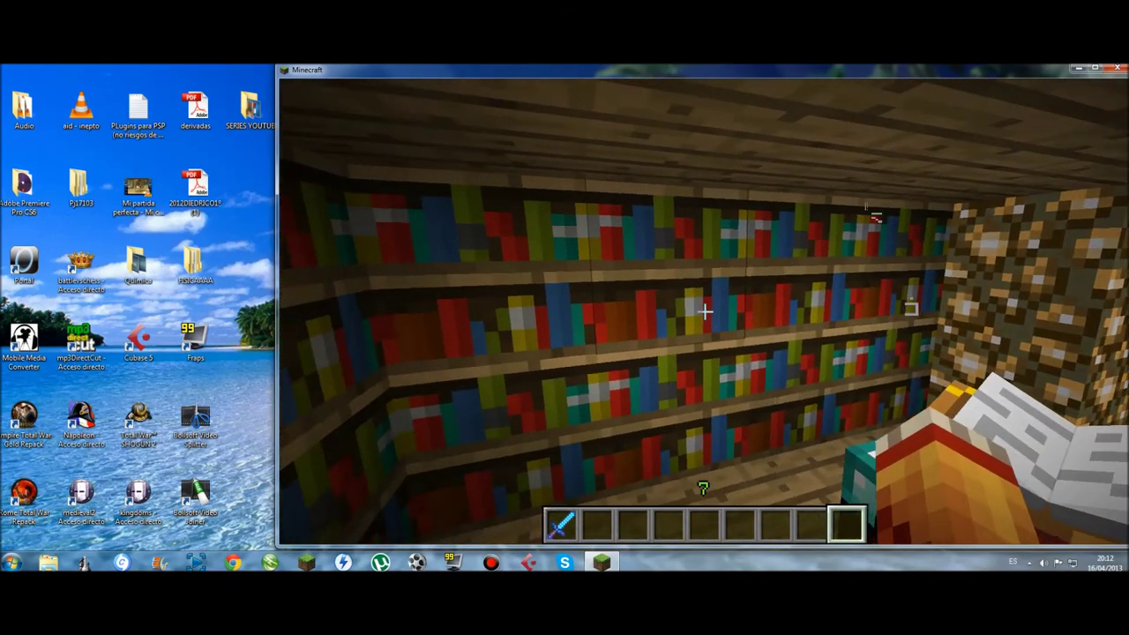
left_click(705, 312)
left_click(705, 312)
left_click(704, 312)
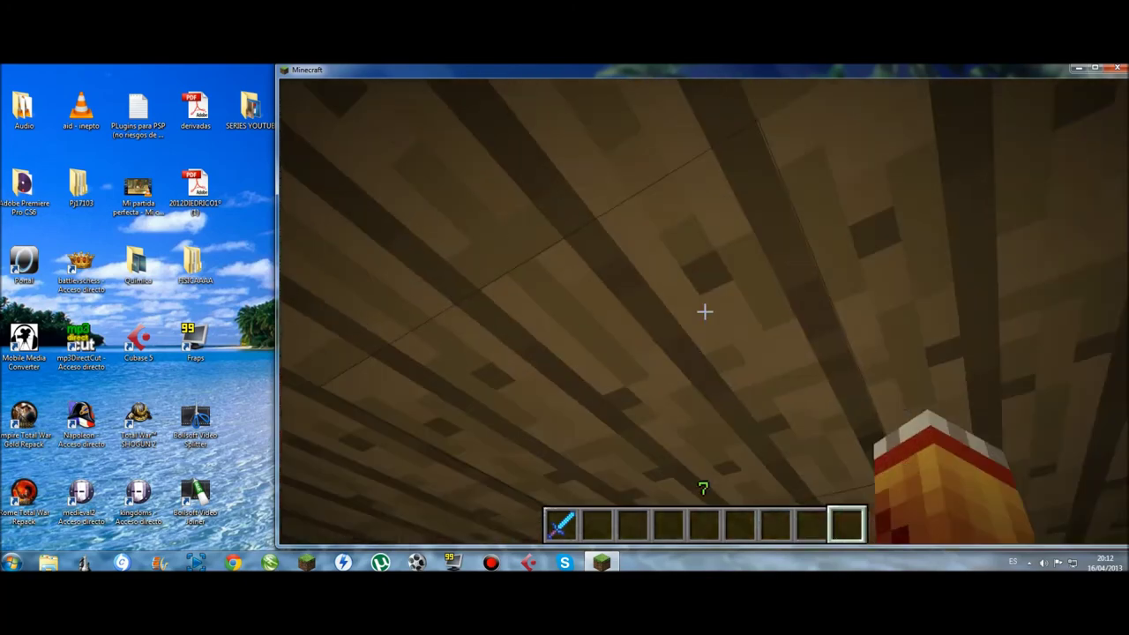
left_click(705, 312)
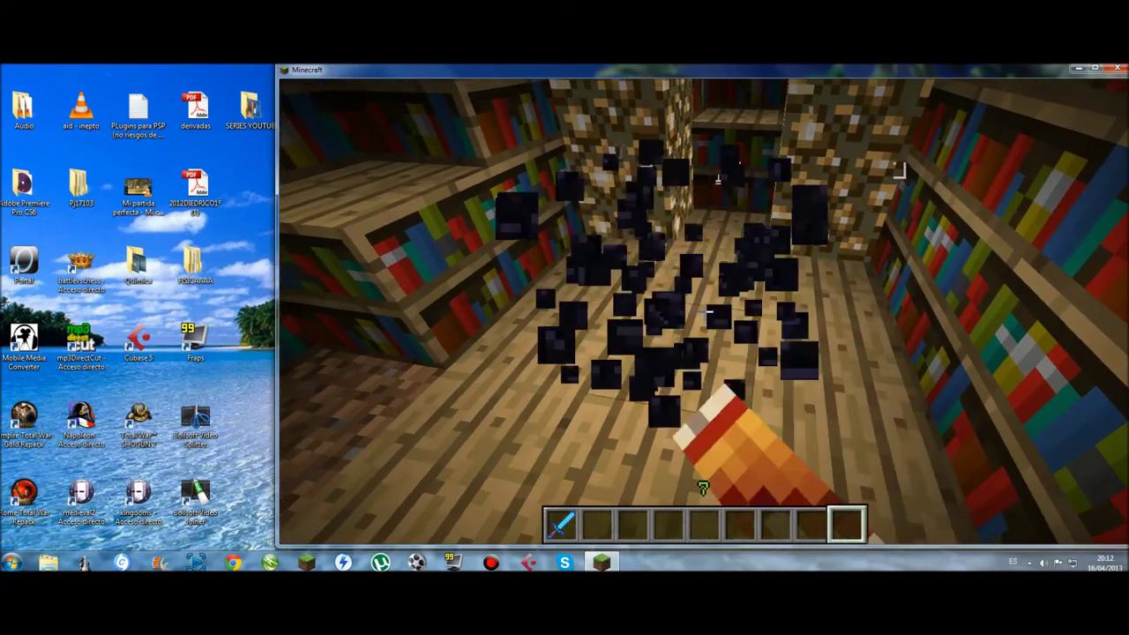
key("w")
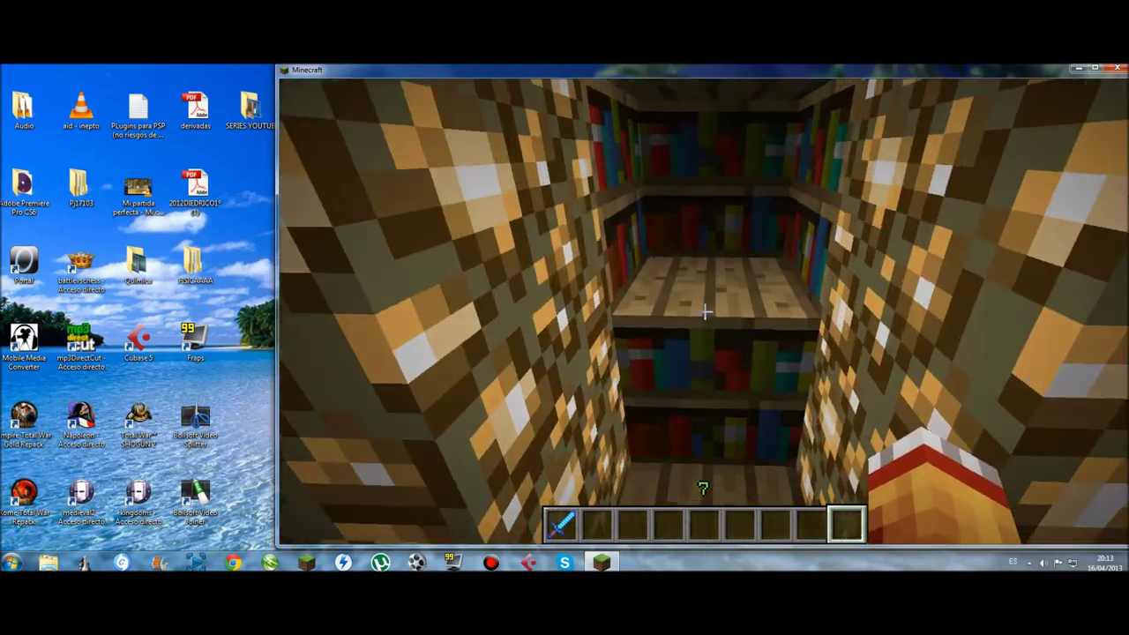
key("w")
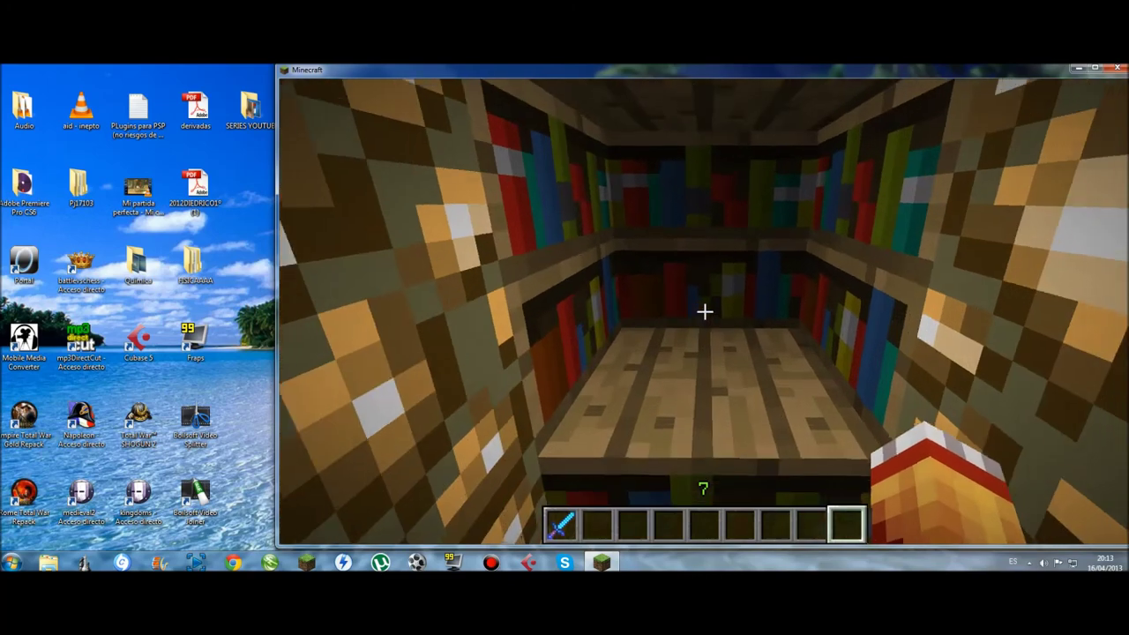
key("s")
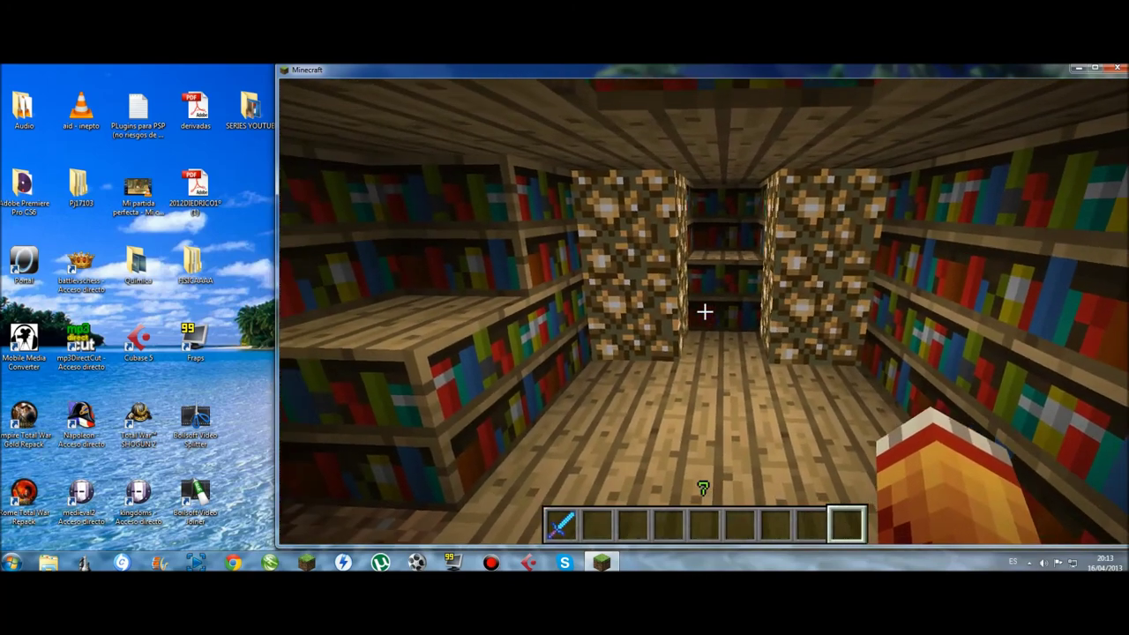